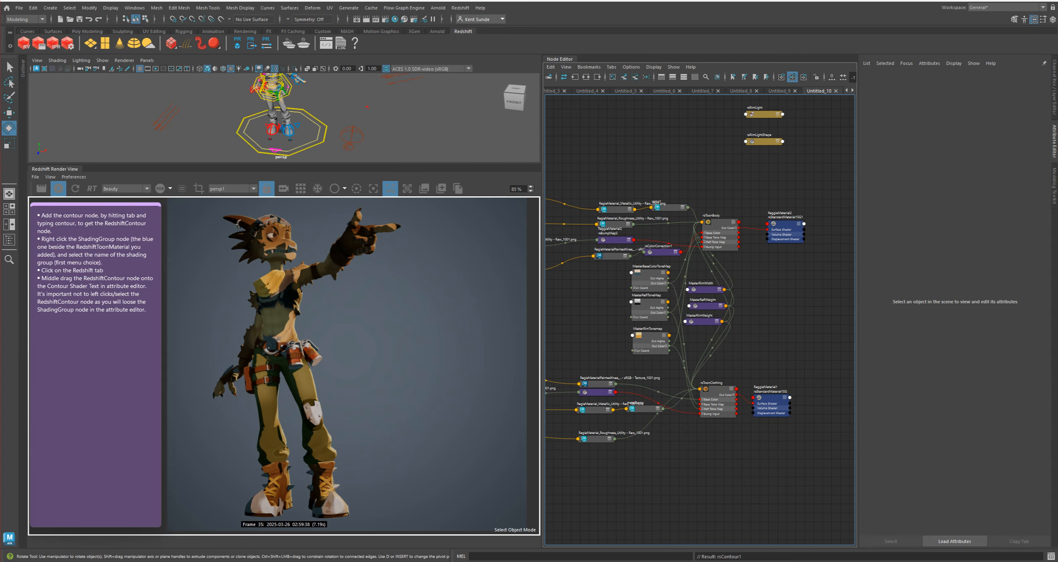
# Step: Place the new RedshiftContour node above the toon material nodes and rename it MasterOutlines
pyautogui.moveTo(697, 150); pyautogui.dragTo(673, 174)
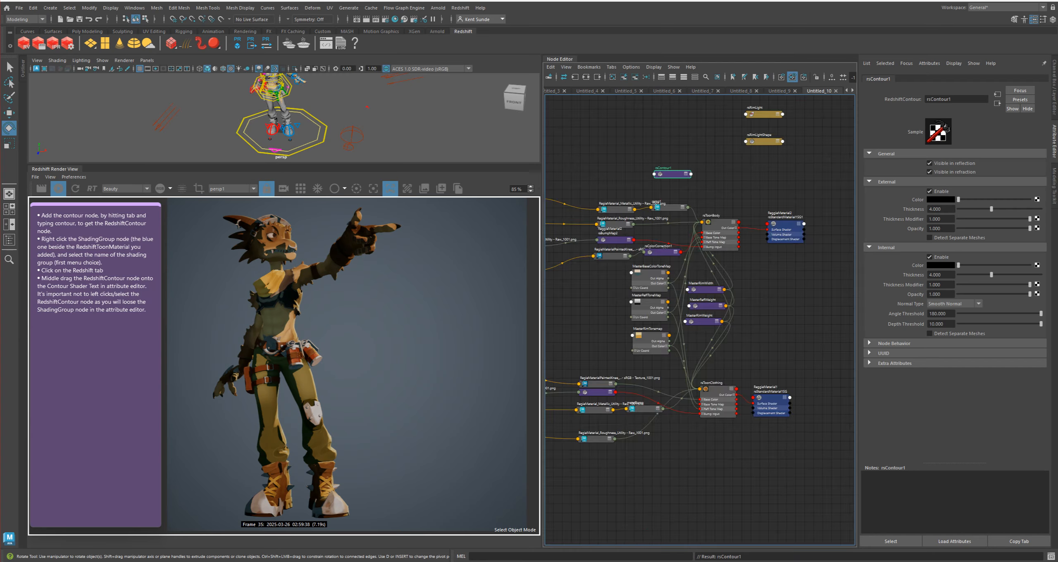
pyautogui.scroll(3, 657, 180)
pyautogui.doubleClick(668, 155)
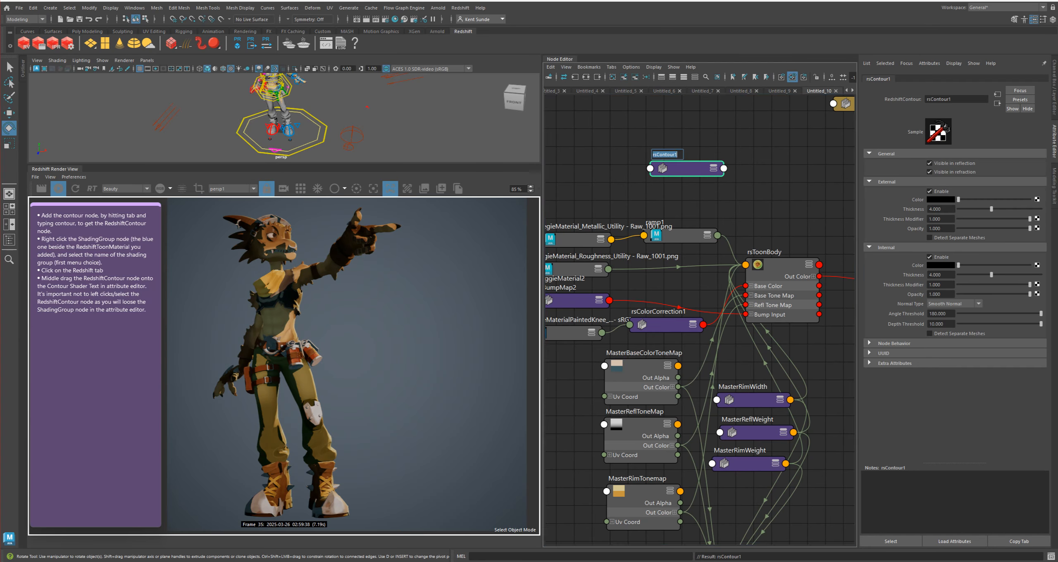
pyautogui.write('MasterOutlines')
pyautogui.press('Return')
# Step: Inspect the attributes of the rsToonBody and rsToonClothing materials and their blue shading group nodes
pyautogui.scroll(-1, 686, 169)
pyautogui.keyDown('alt'); pyautogui.moveTo(750, 200); pyautogui.dragTo(681, 203, button='middle'); pyautogui.keyUp('alt')
pyautogui.scroll(-1, 706, 153)
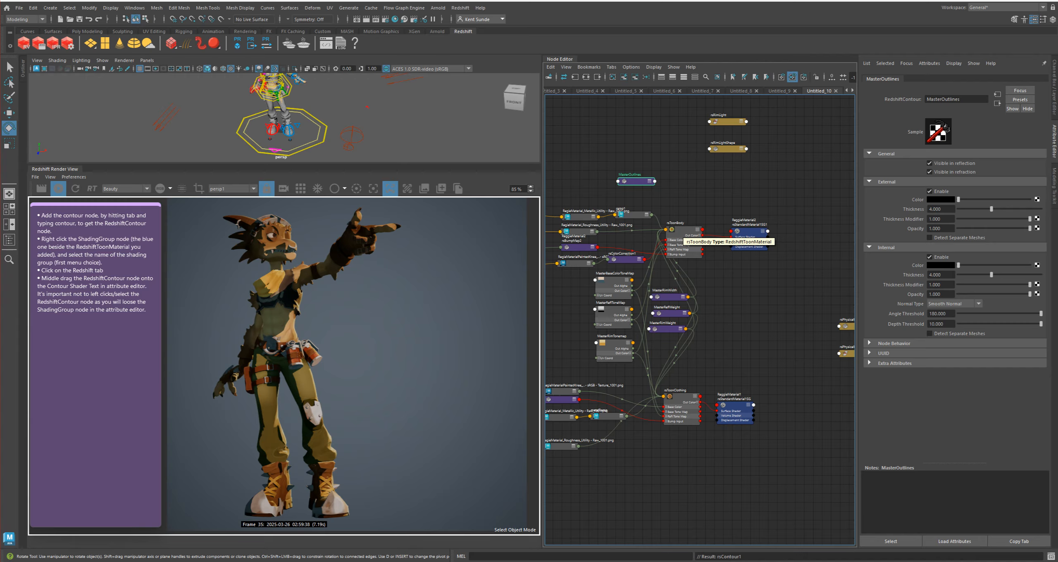
pyautogui.click(682, 238)
pyautogui.click(682, 406)
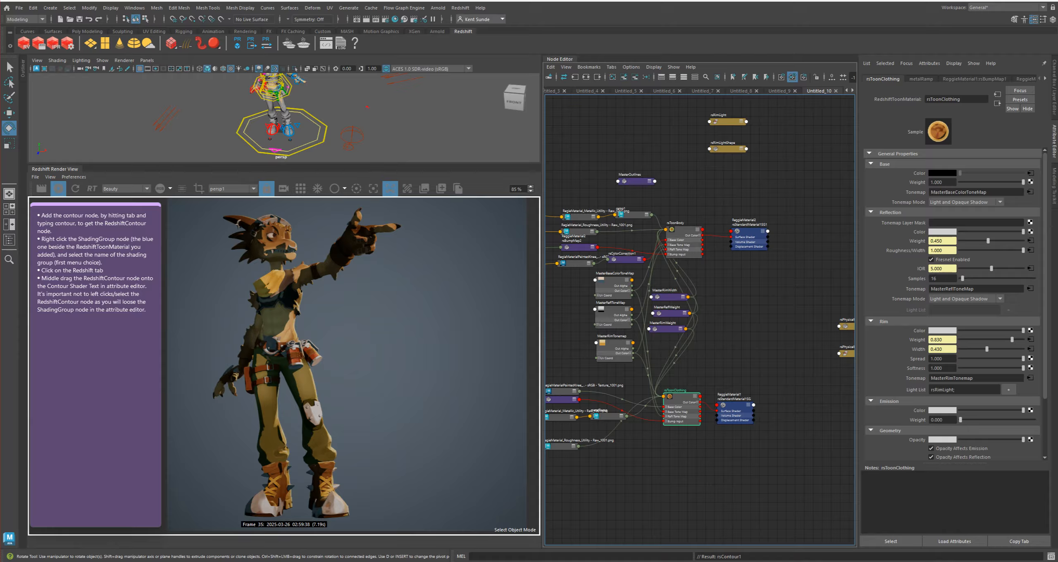
pyautogui.click(735, 406)
pyautogui.click(749, 232)
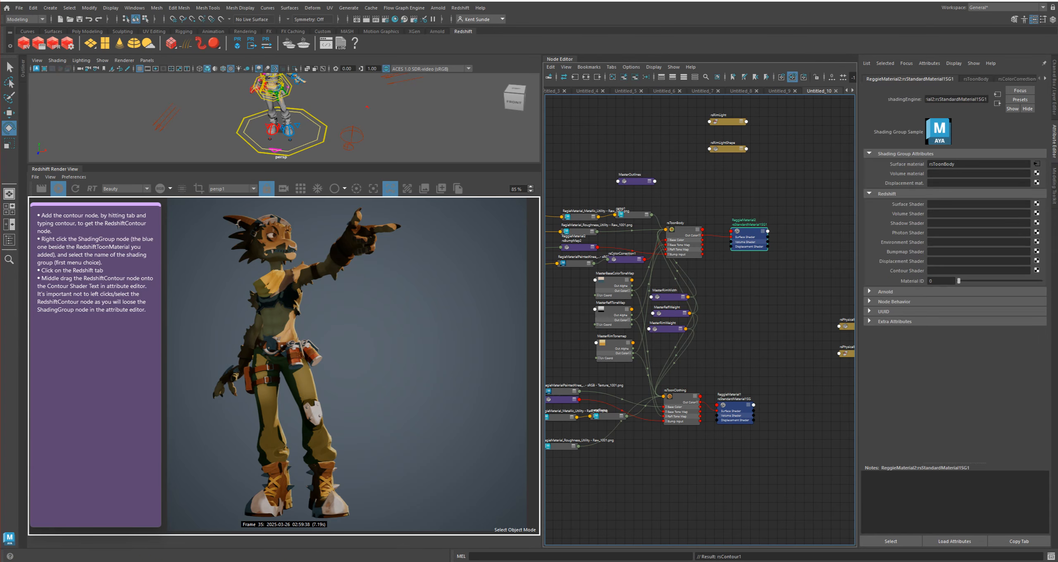
# Step: Browse the attributes of the nodes feeding the body shading group, and return to the shading group's own attributes
pyautogui.click(1016, 79)
pyautogui.click(1044, 79)
pyautogui.click(1045, 79)
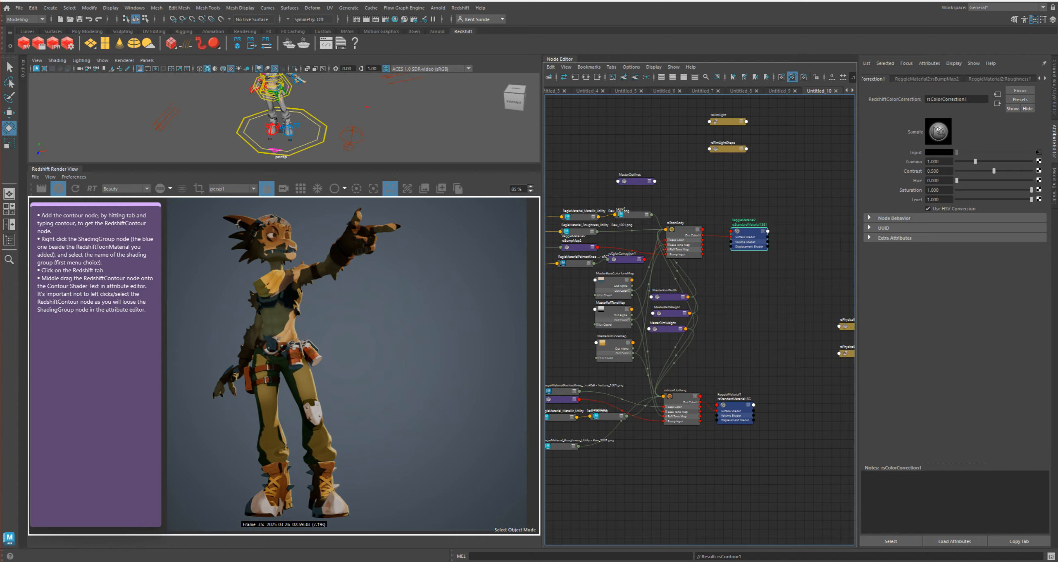
pyautogui.click(999, 79)
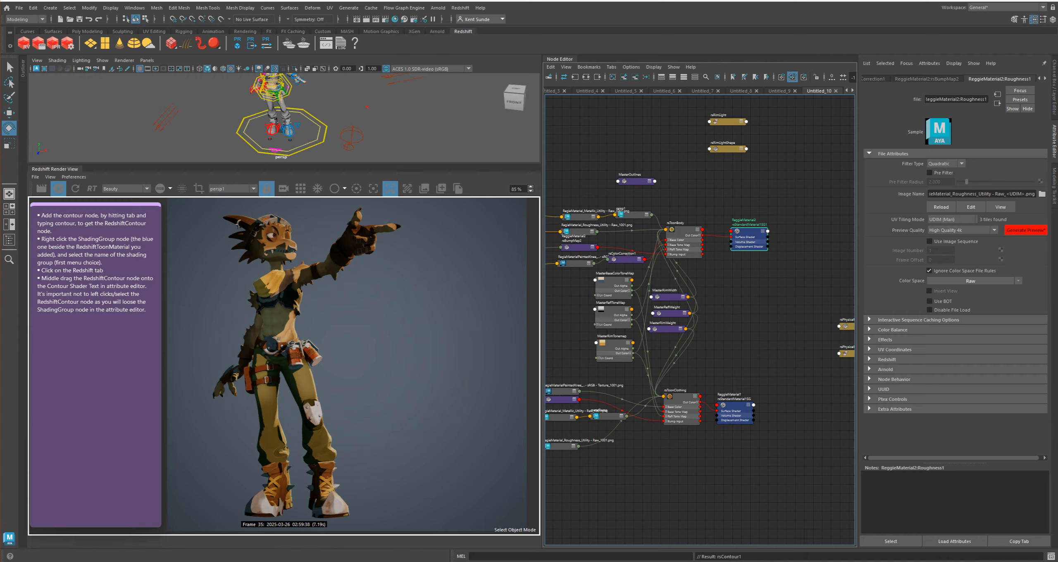
pyautogui.rightClick(738, 232)
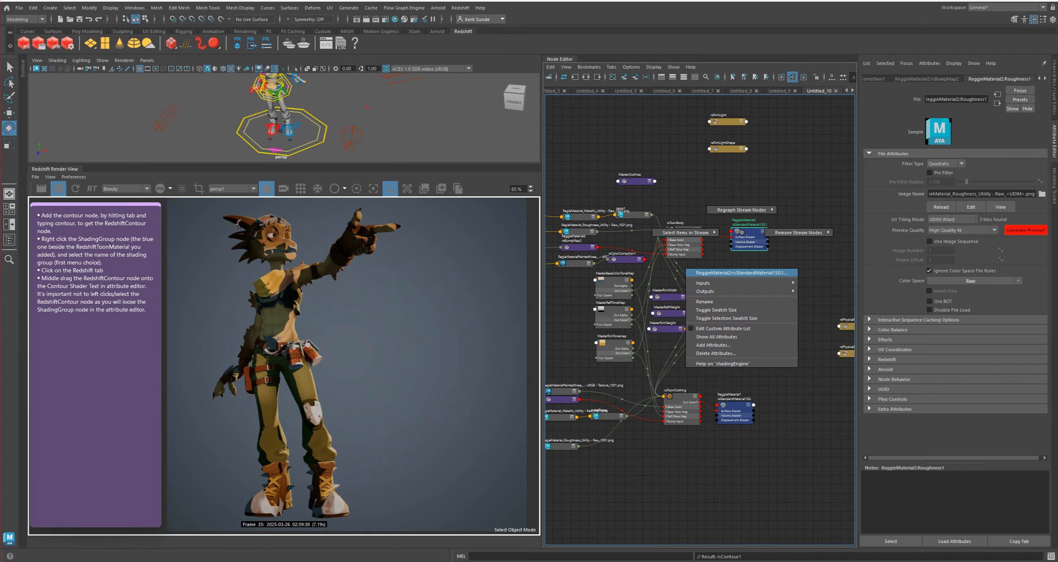
pyautogui.click(741, 273)
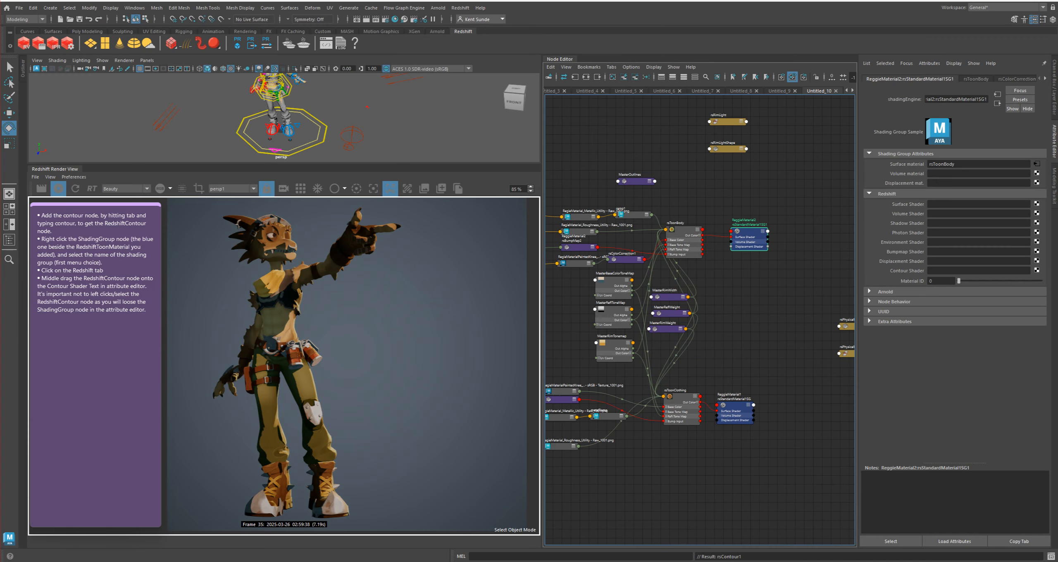
pyautogui.rightClick(748, 232)
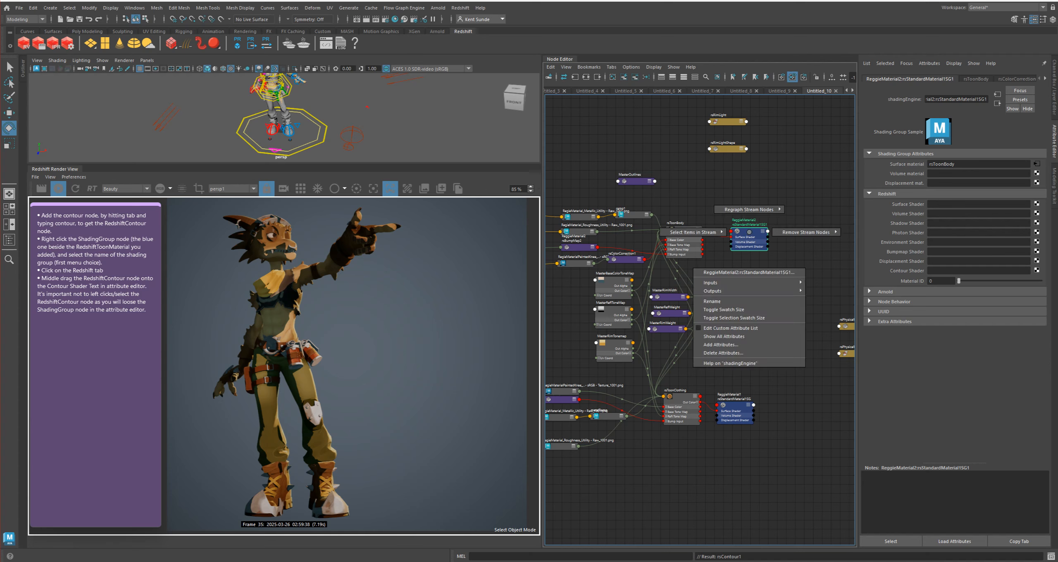
pyautogui.click(749, 273)
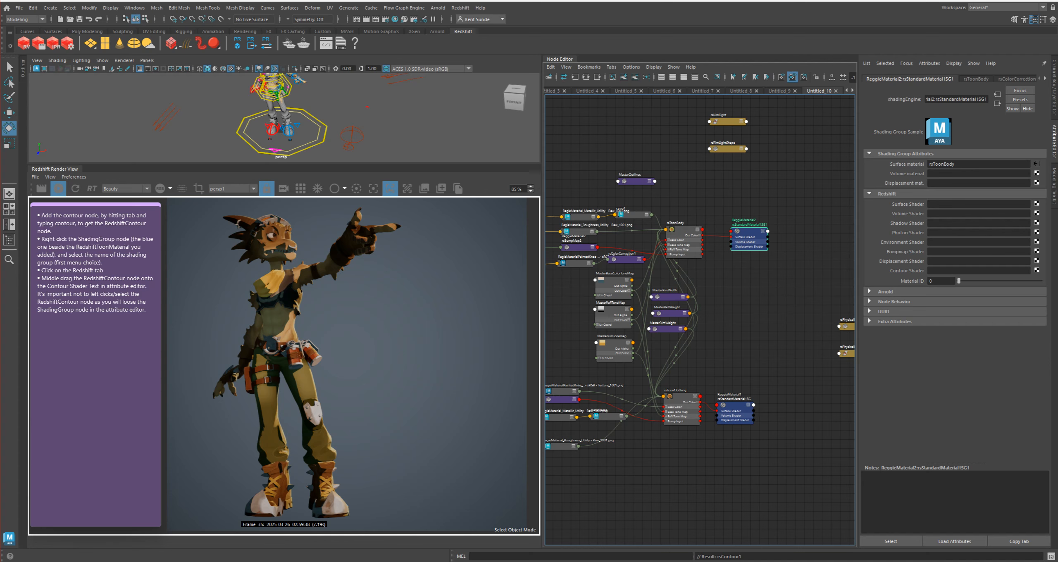
# Step: Assign the MasterOutlines node as the Redshift Contour Shader of the rsToonBody material's shading group
pyautogui.click(887, 194)
pyautogui.click(886, 194)
pyautogui.click(886, 193)
pyautogui.click(887, 194)
pyautogui.click(636, 182)
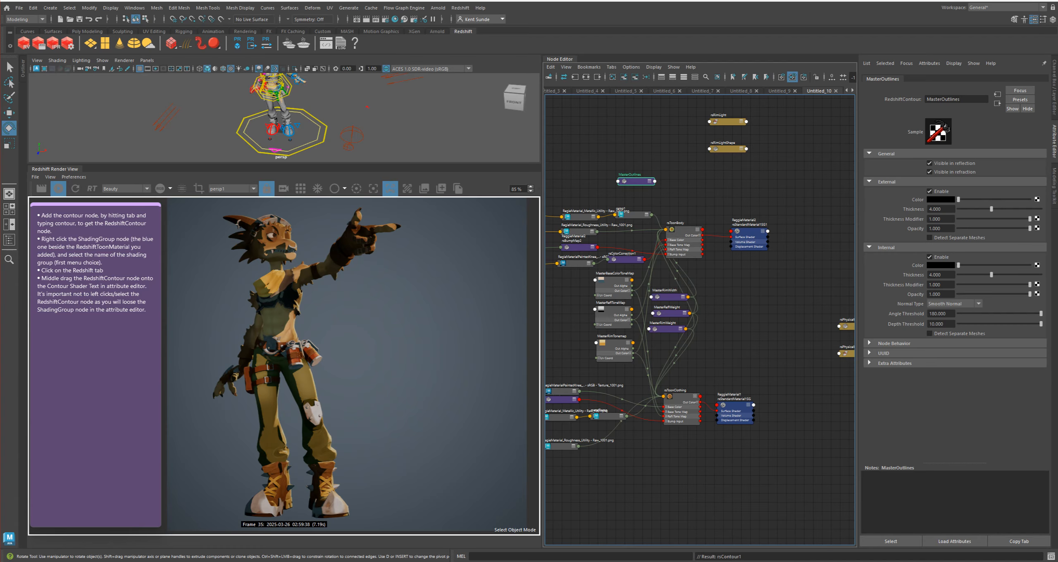
pyautogui.click(748, 232)
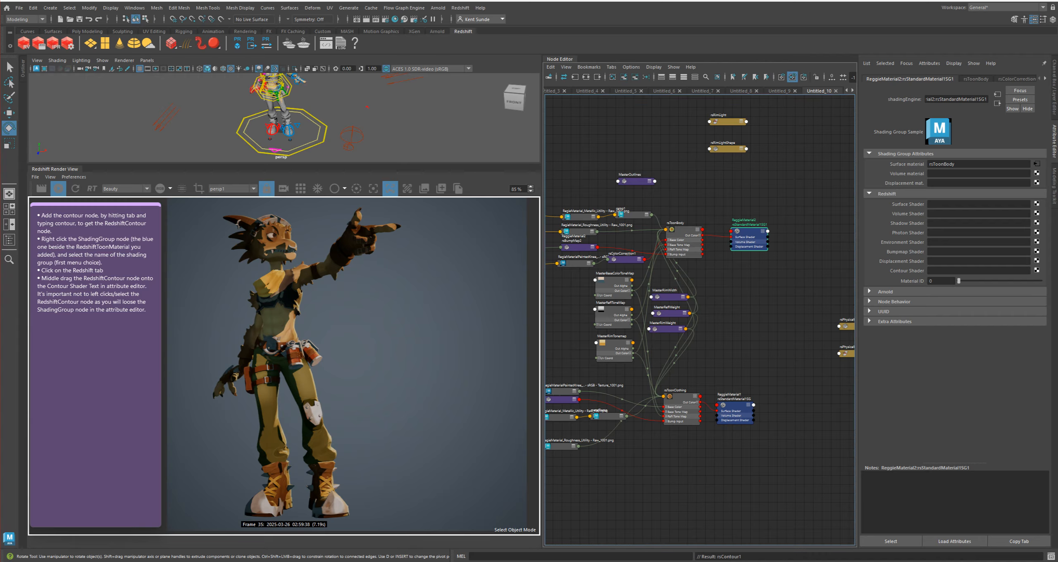
pyautogui.moveTo(636, 181); pyautogui.dragTo(907, 270, button='middle')
pyautogui.moveTo(636, 181); pyautogui.dragTo(907, 270, button='middle')
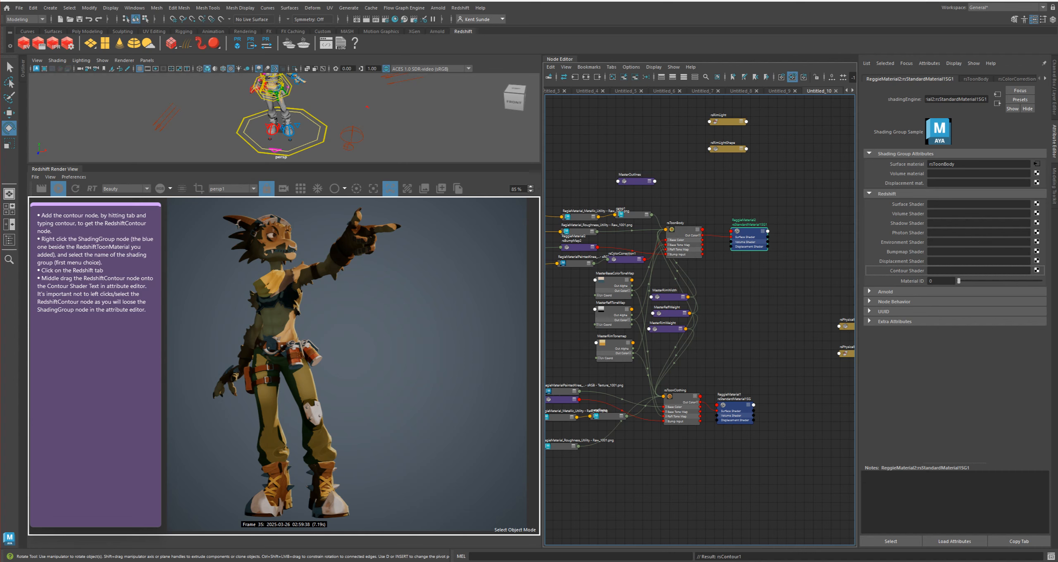
pyautogui.moveTo(906, 270); pyautogui.dragTo(906, 271, button='middle')
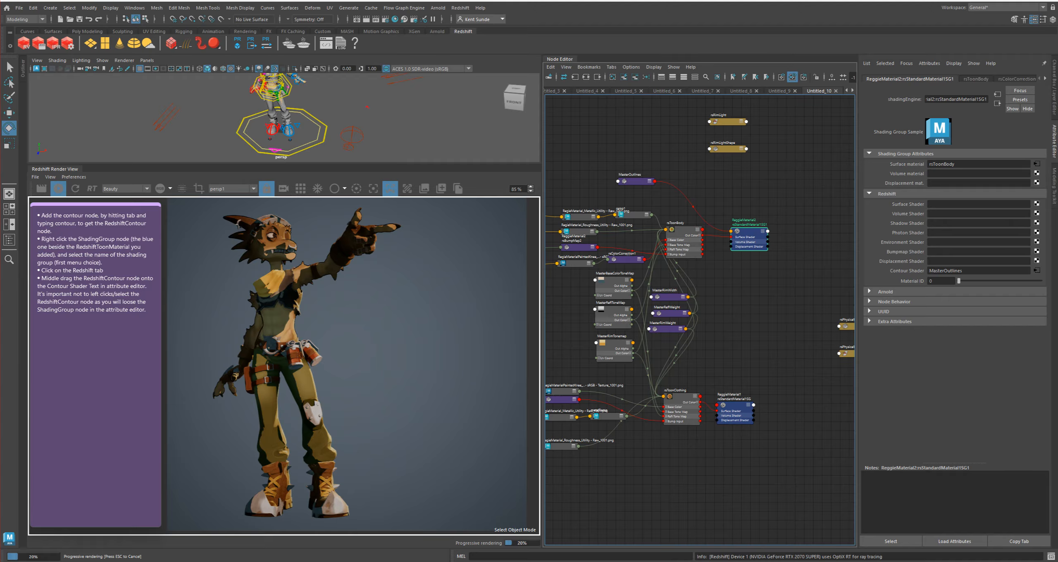
# Step: Assign MasterOutlines as the Contour Shader of the rsToonClothing material's shading group
pyautogui.click(736, 405)
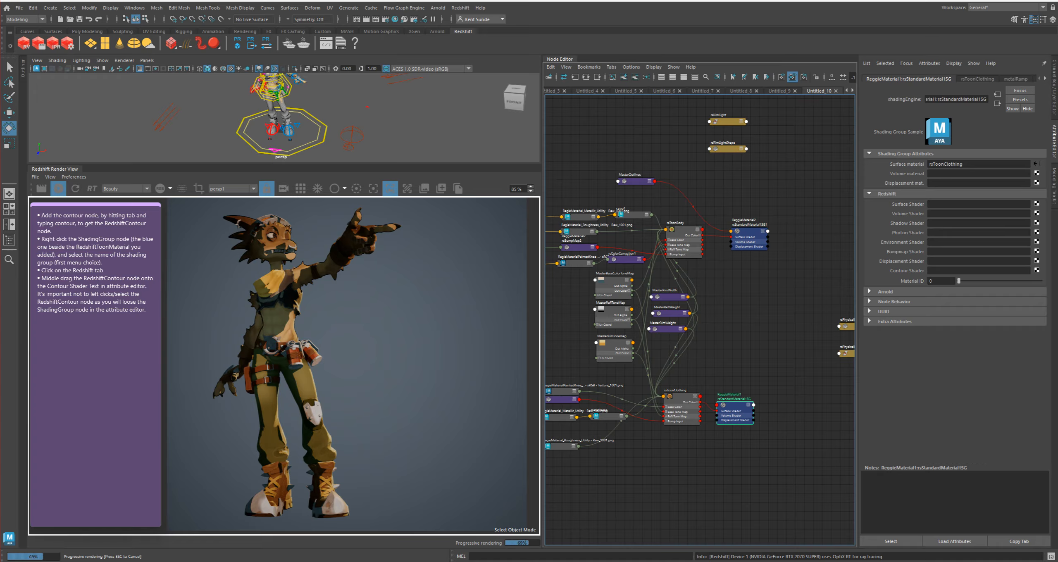
pyautogui.moveTo(636, 181); pyautogui.dragTo(906, 271, button='middle')
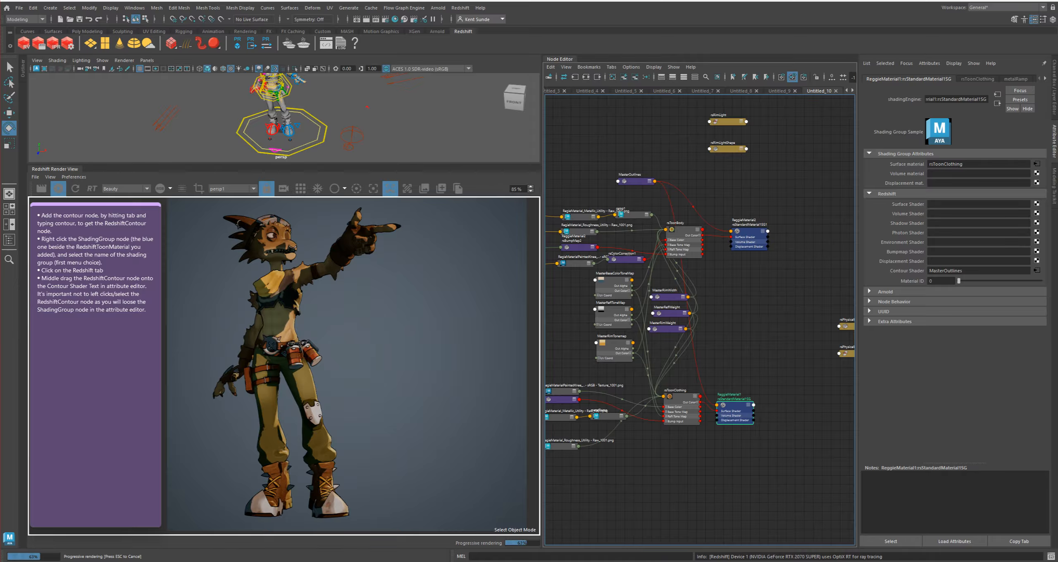
# Step: Move the MasterOutlines node between the two shading groups and set its External Thickness to 10
pyautogui.moveTo(636, 181); pyautogui.dragTo(720, 319)
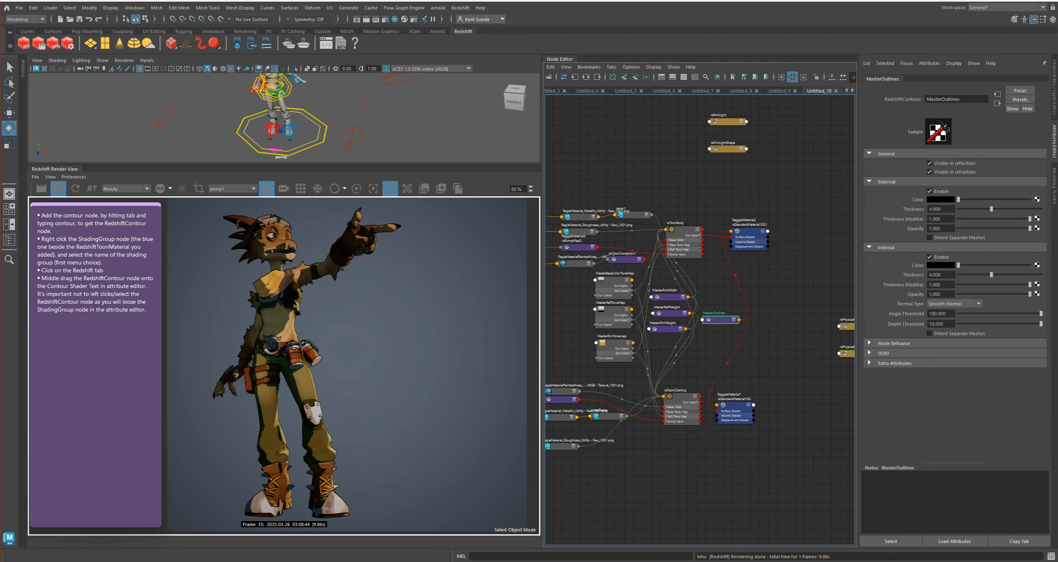
pyautogui.moveTo(991, 209); pyautogui.dragTo(1040, 209)
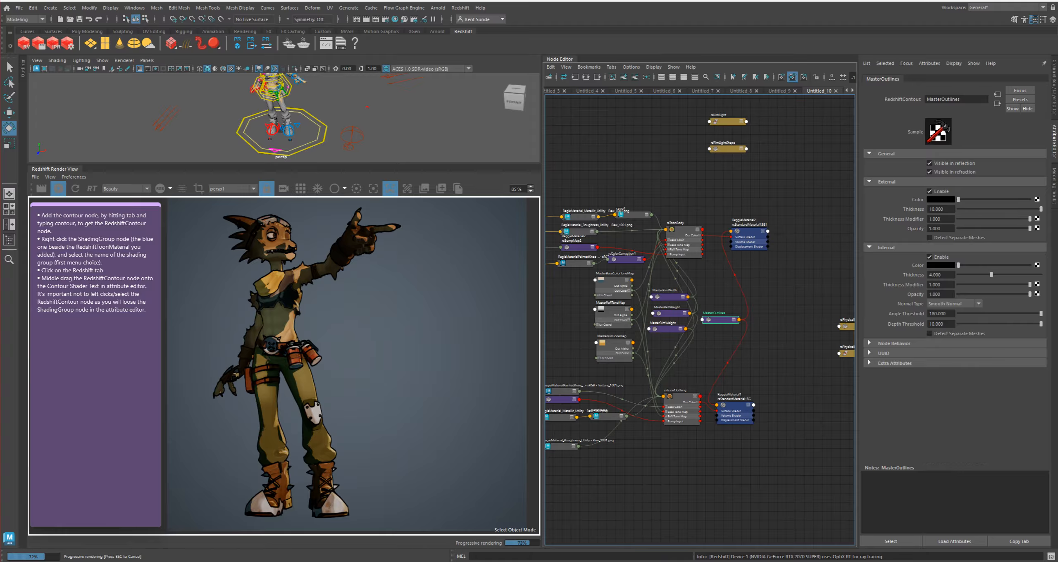
# Step: Check the master rim nodes and set the default value of MasterReflWeight to 0.09
pyautogui.click(669, 297)
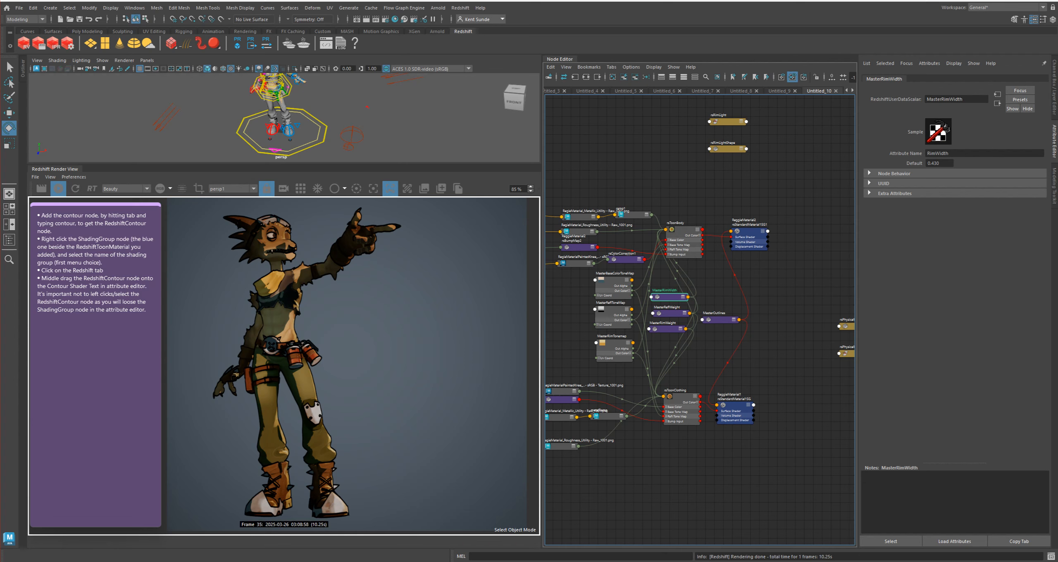
pyautogui.click(615, 346)
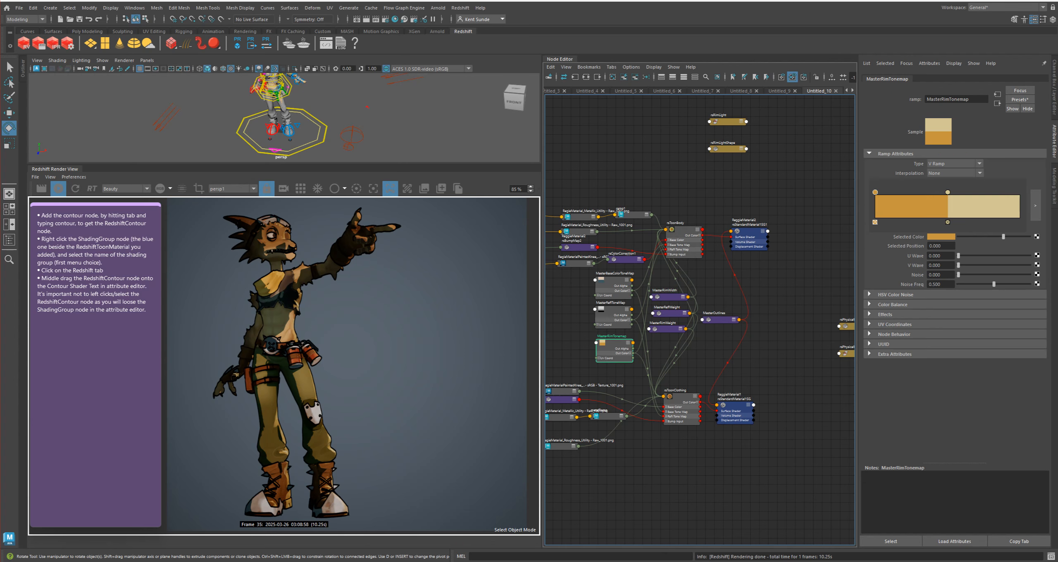
pyautogui.click(667, 329)
pyautogui.moveTo(671, 313); pyautogui.dragTo(669, 312)
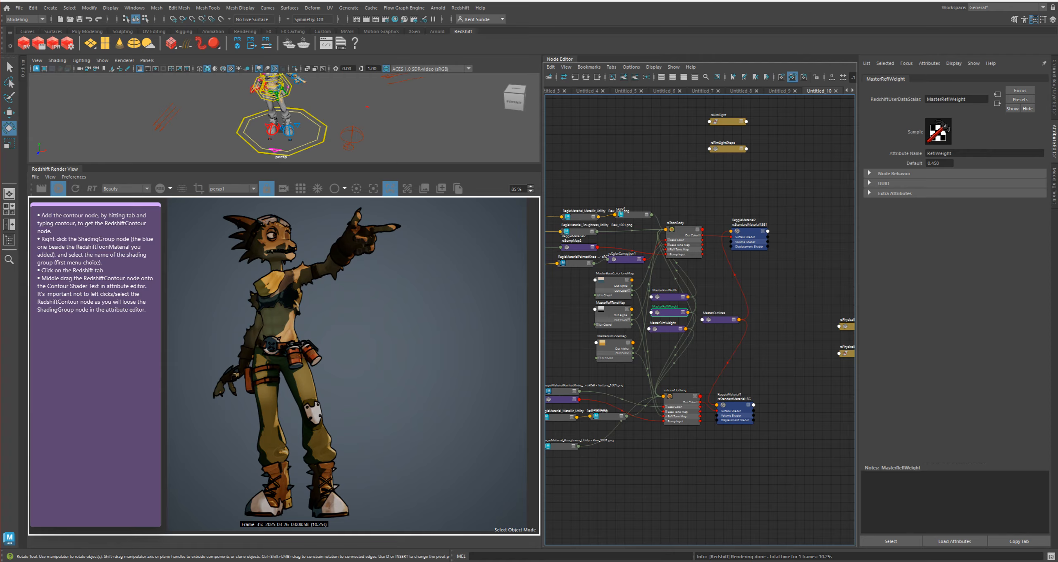
pyautogui.click(940, 163)
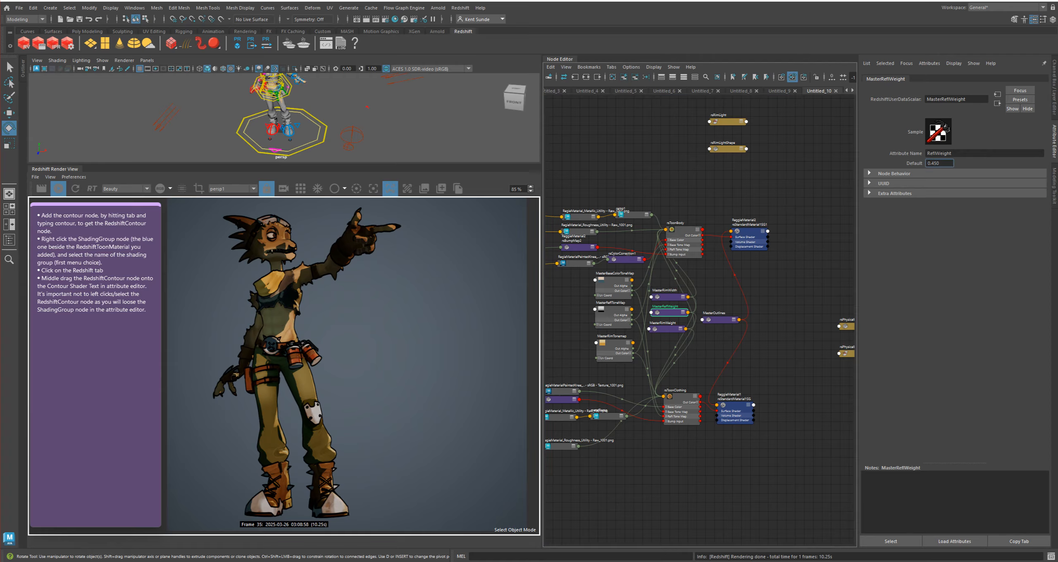
pyautogui.keyDown('ctrl'); pyautogui.moveTo(940, 163); pyautogui.dragTo(950, 163); pyautogui.keyUp('ctrl')
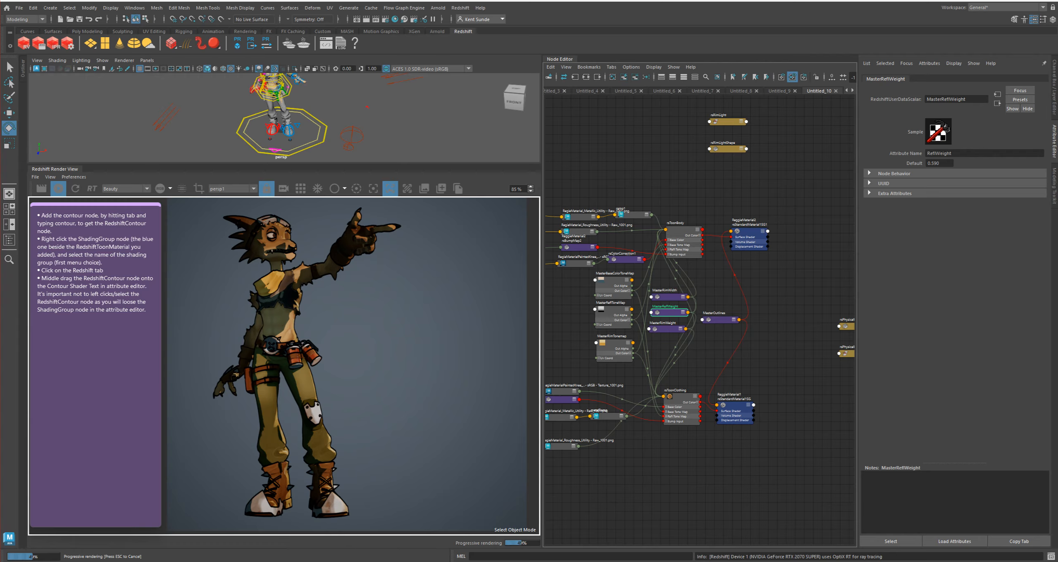
# Step: Set the default value of the MasterRimWidth node to 0.6
pyautogui.click(668, 329)
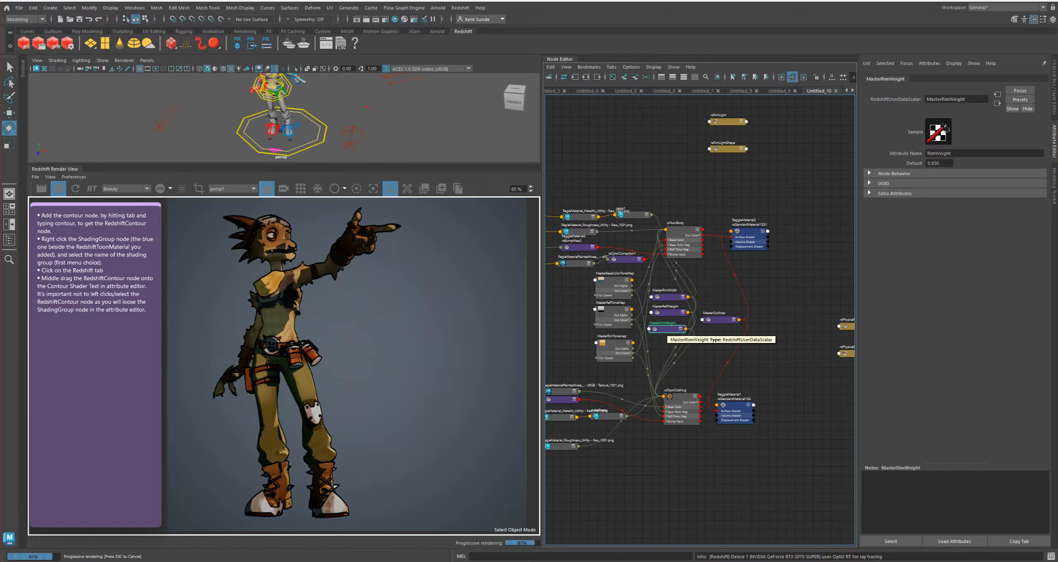
pyautogui.click(667, 312)
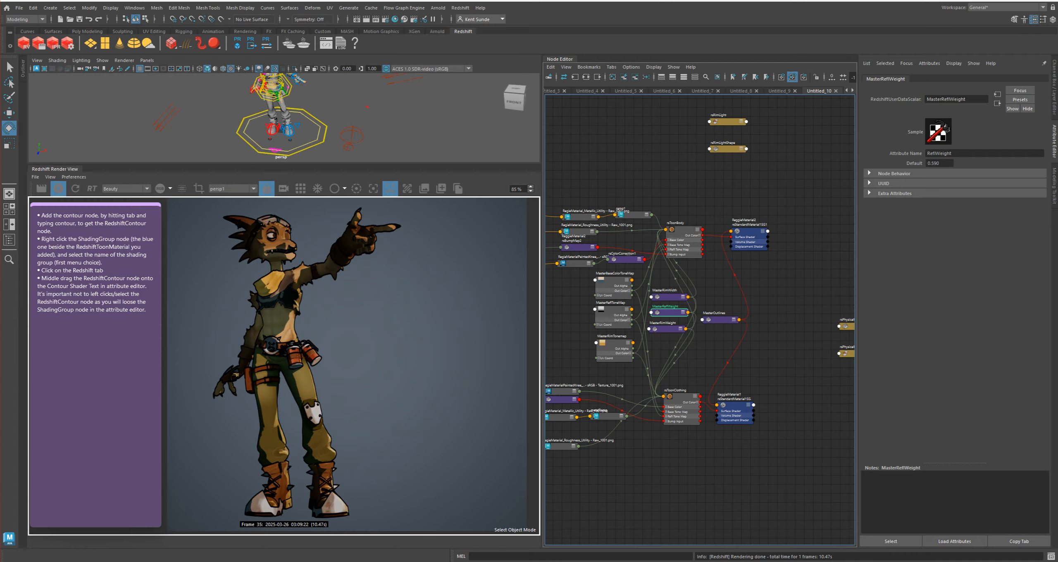
pyautogui.click(719, 320)
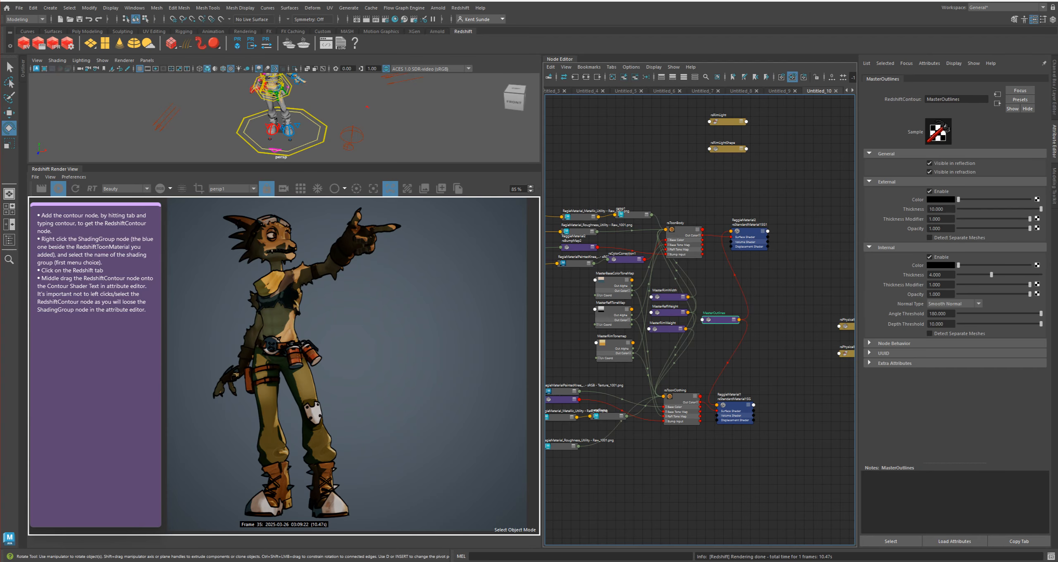
pyautogui.scroll(3, 673, 308)
pyautogui.click(661, 285)
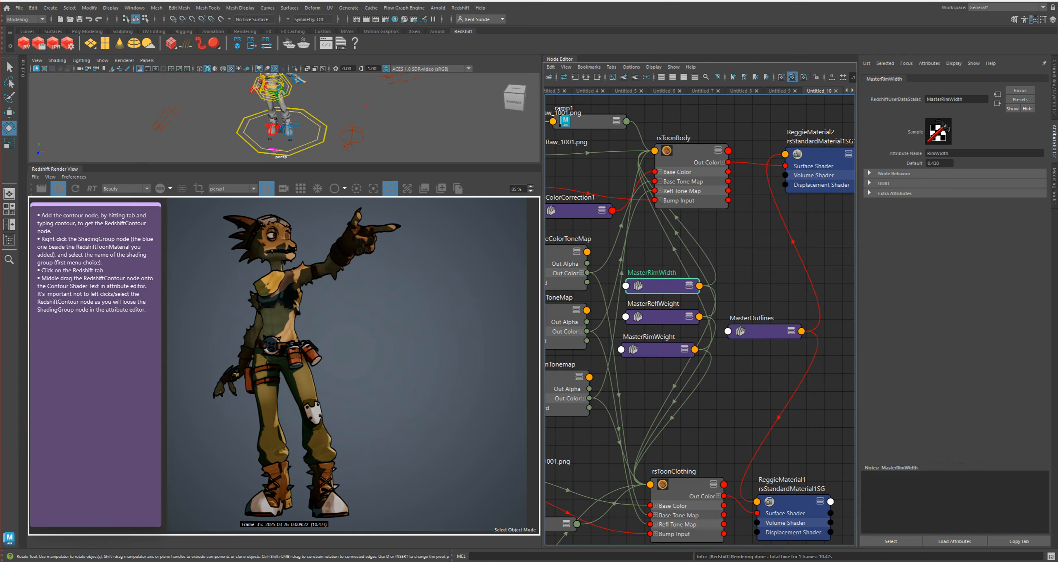
pyautogui.write('0.6')
pyautogui.press('Return')
# Step: Rearrange the master value nodes so MasterReflWeight sits above MasterRimWidth, and select MasterOutlines
pyautogui.moveTo(661, 285)
pyautogui.mouseDown()
pyautogui.moveTo(663, 338)
pyautogui.moveTo(663, 284)
pyautogui.mouseUp()
pyautogui.moveTo(661, 338); pyautogui.dragTo(661, 318)
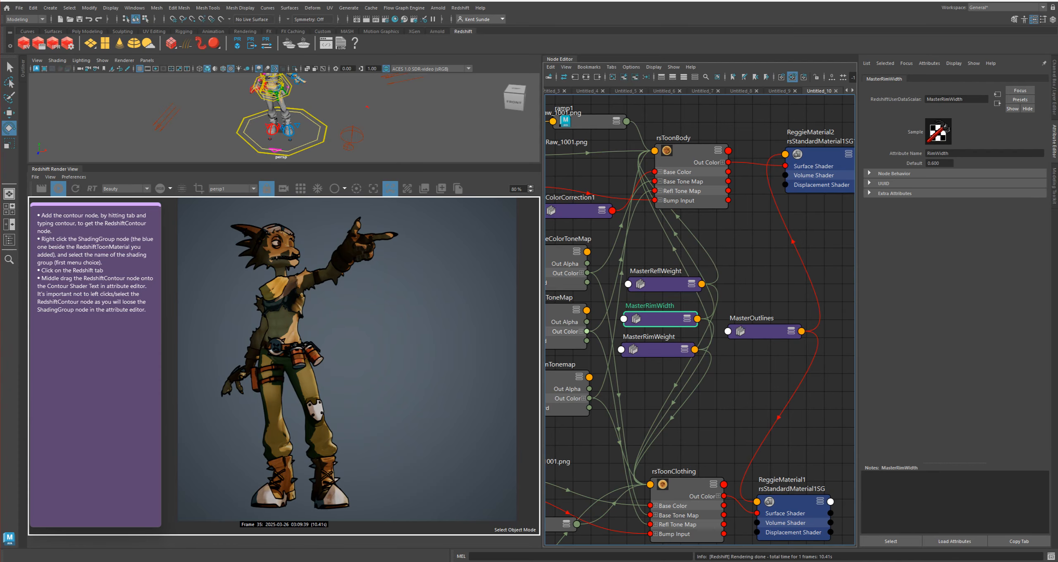
pyautogui.click(764, 331)
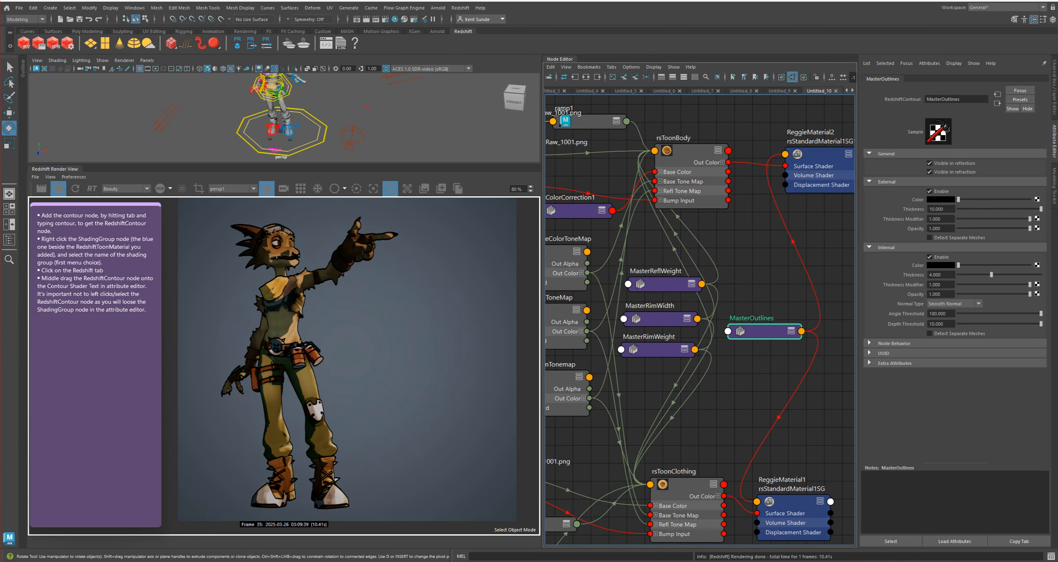
pyautogui.keyDown('alt'); pyautogui.moveTo(702, 413); pyautogui.dragTo(647, 411, button='middle'); pyautogui.keyUp('alt')
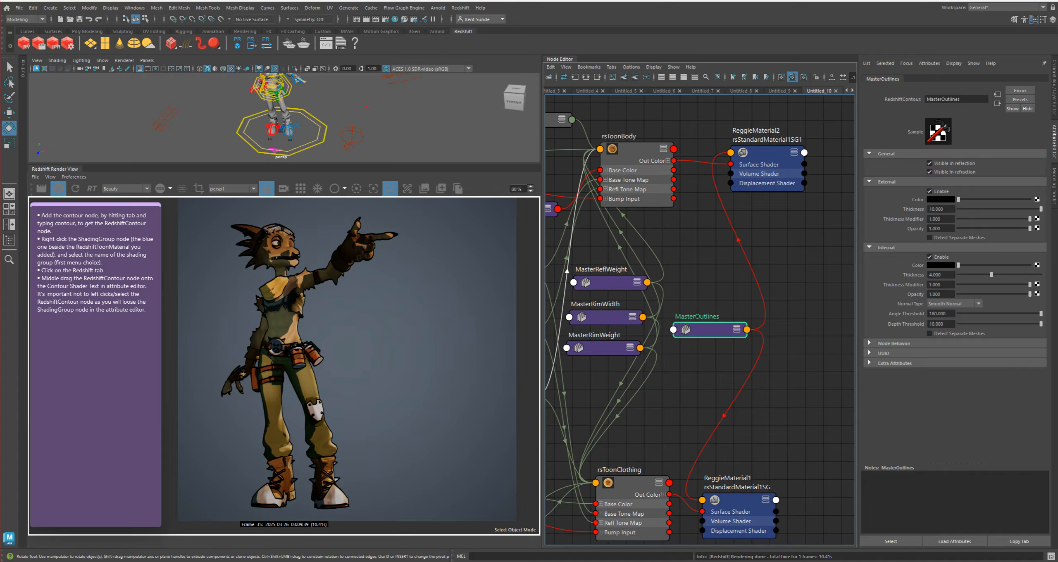
# Step: Strike through all the contour instructions in the sticky note and nudge the MasterOutlines node slightly sideways
pyautogui.moveTo(148, 319); pyautogui.dragTo(42, 225)
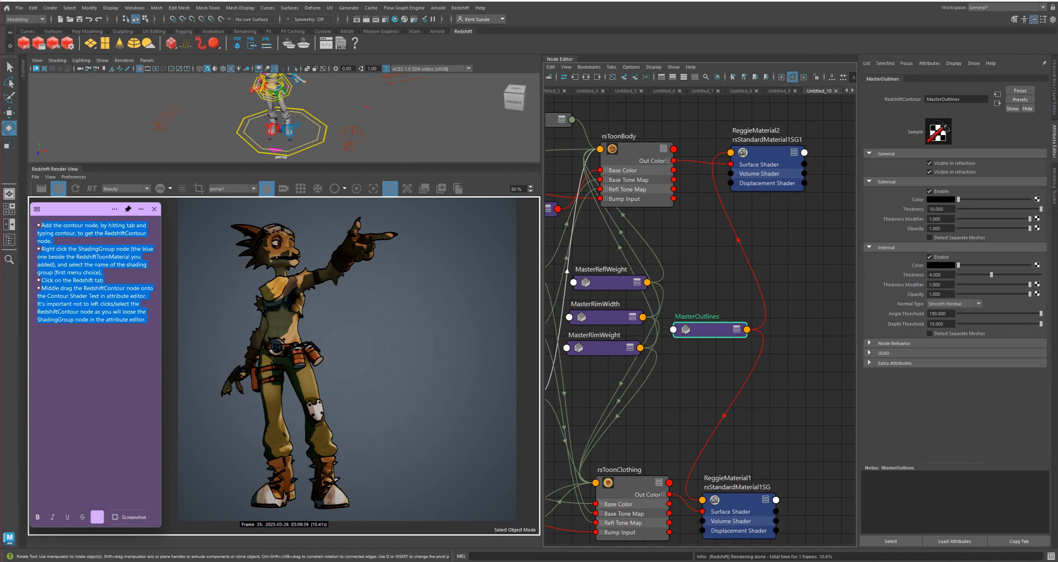
pyautogui.click(82, 517)
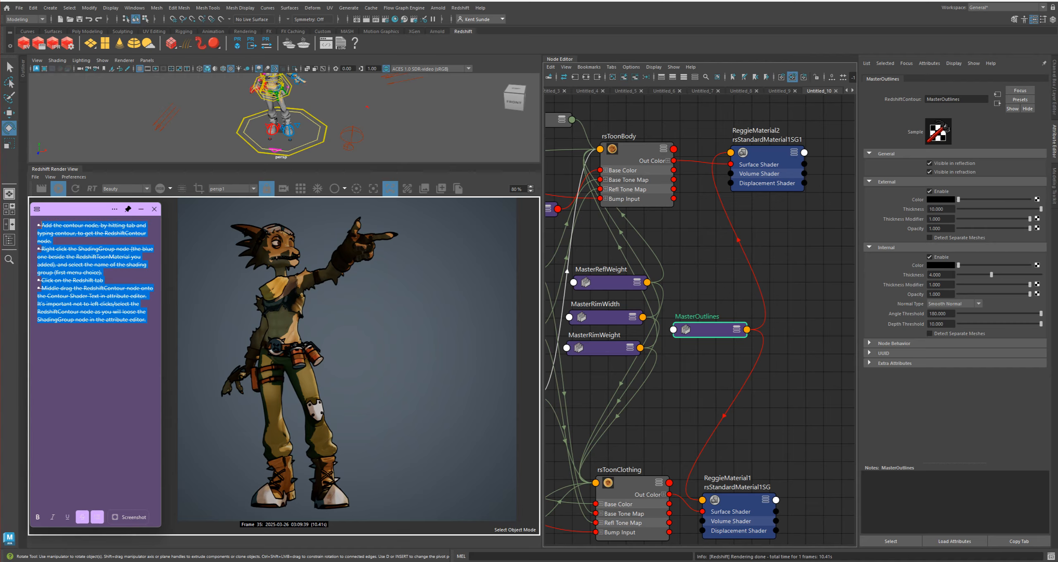
pyautogui.click(80, 303)
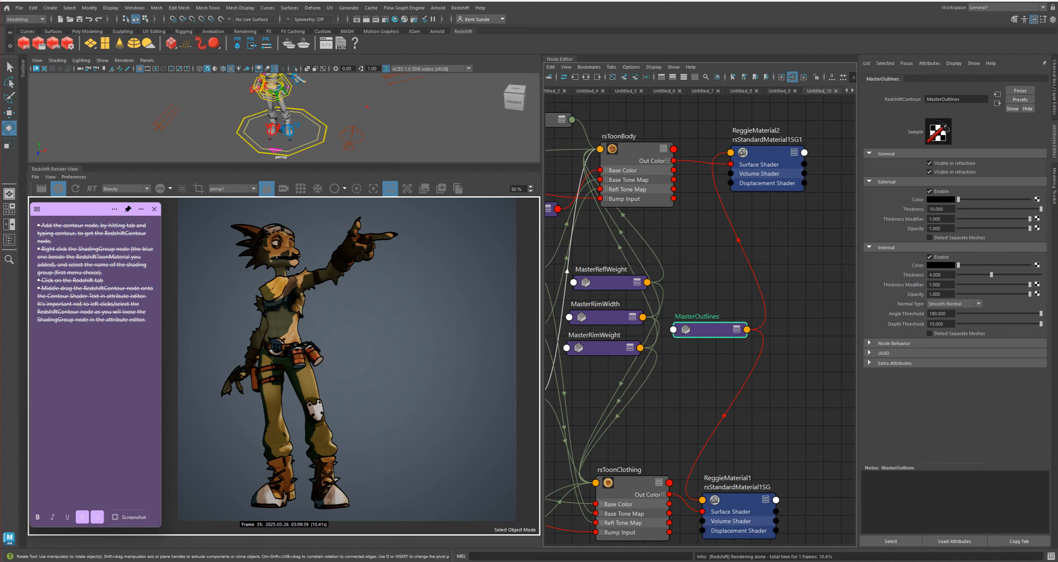
pyautogui.moveTo(702, 329); pyautogui.dragTo(698, 329)
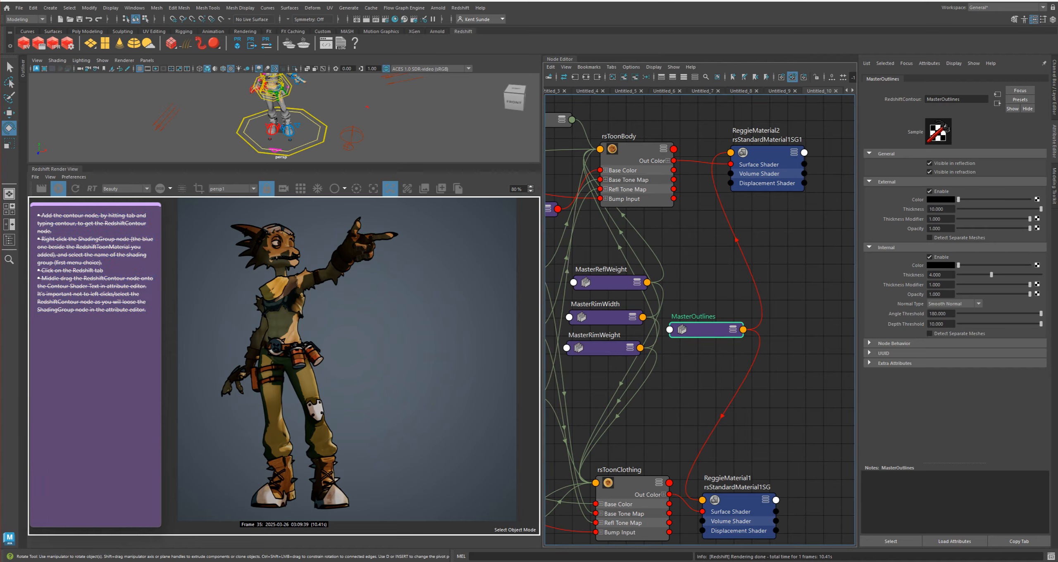
# Step: Reduce the external and internal contour thickness of MasterOutlines to 0, and set the external thickness back to 10
pyautogui.moveTo(1041, 209); pyautogui.dragTo(958, 209)
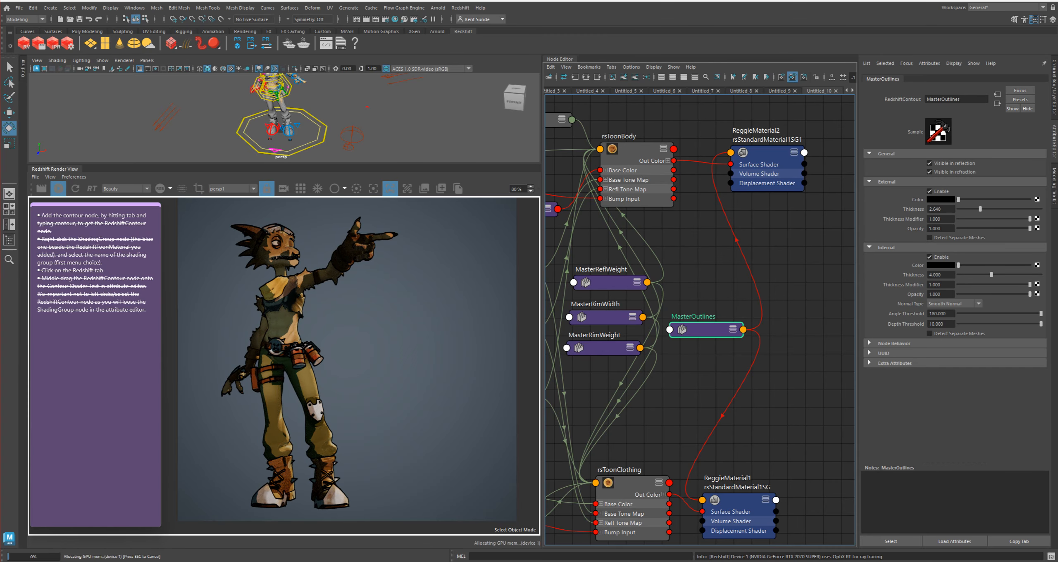
pyautogui.moveTo(990, 275); pyautogui.dragTo(958, 274)
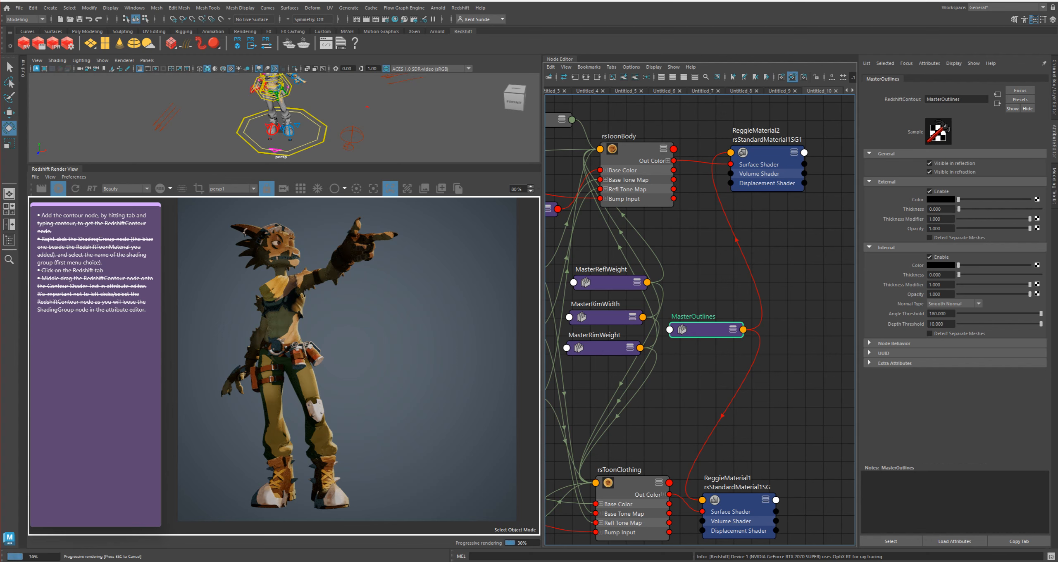
pyautogui.moveTo(958, 209); pyautogui.dragTo(1040, 209)
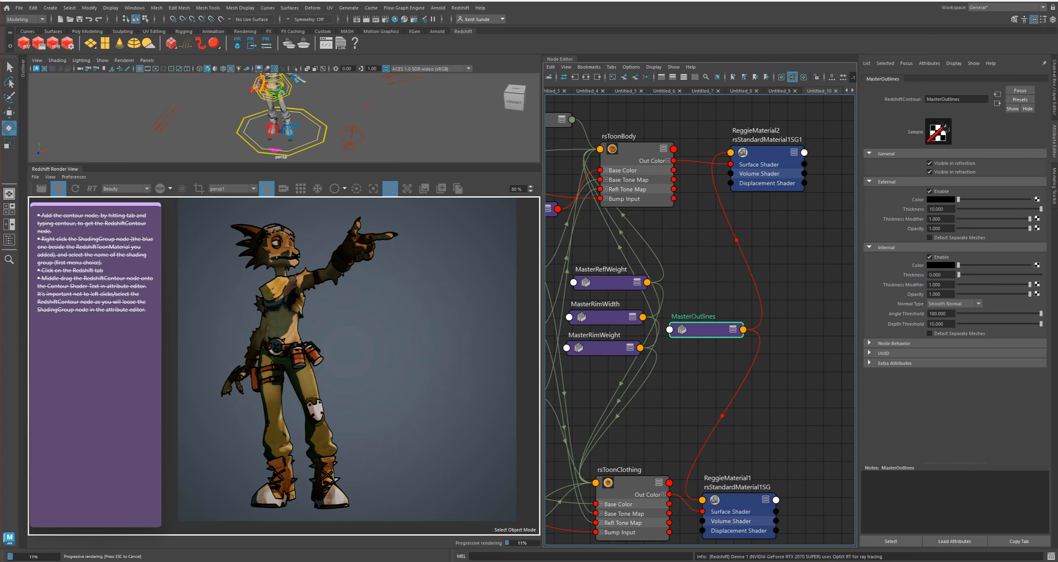
# Step: Set the external contour thickness to 20 and try Detect Separate Meshes for it, switching it off again
pyautogui.scroll(2, 296, 285)
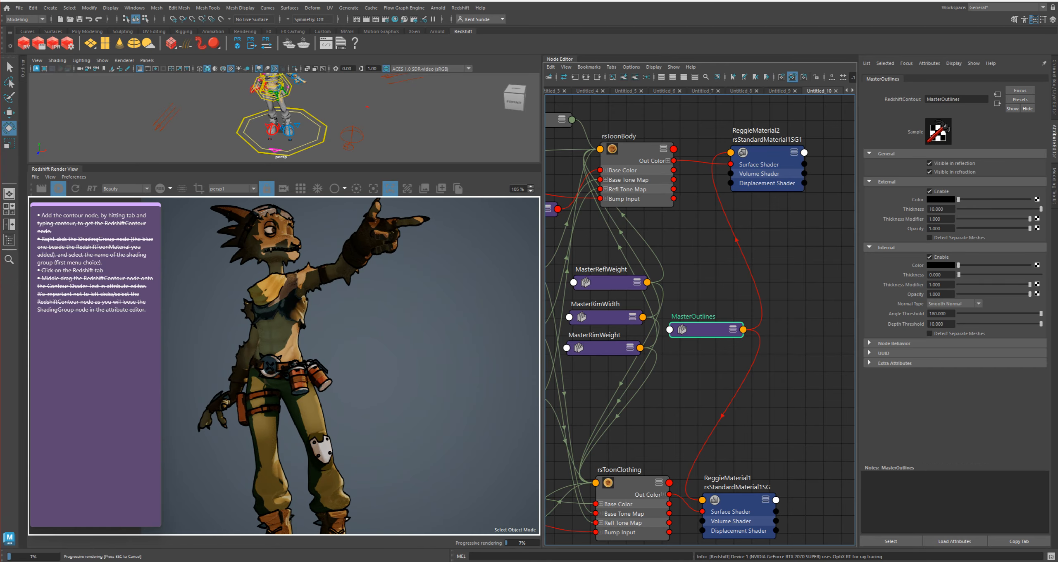
pyautogui.scroll(-1, 321, 264)
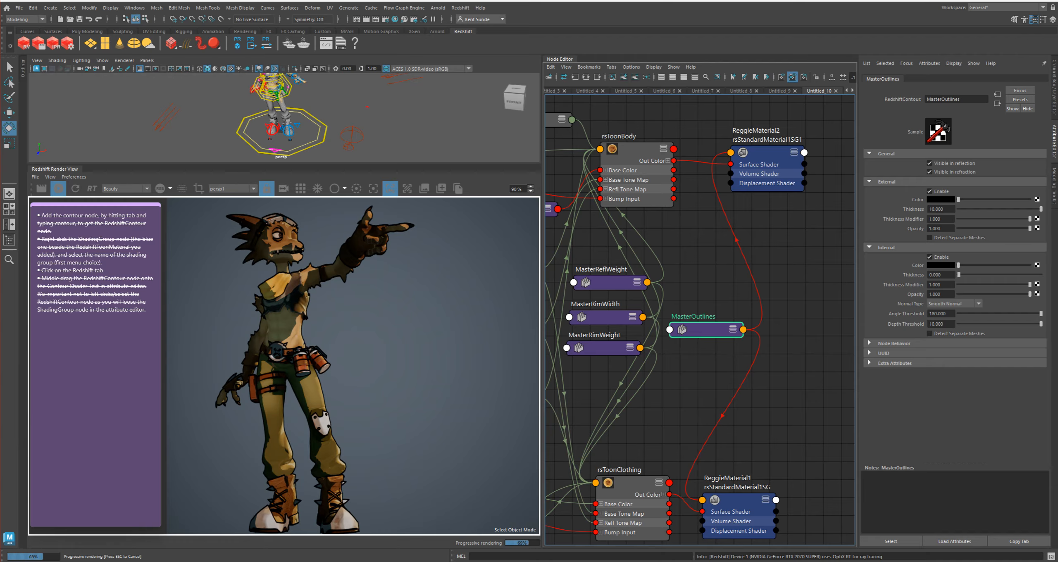
pyautogui.click(940, 208)
pyautogui.write('2')
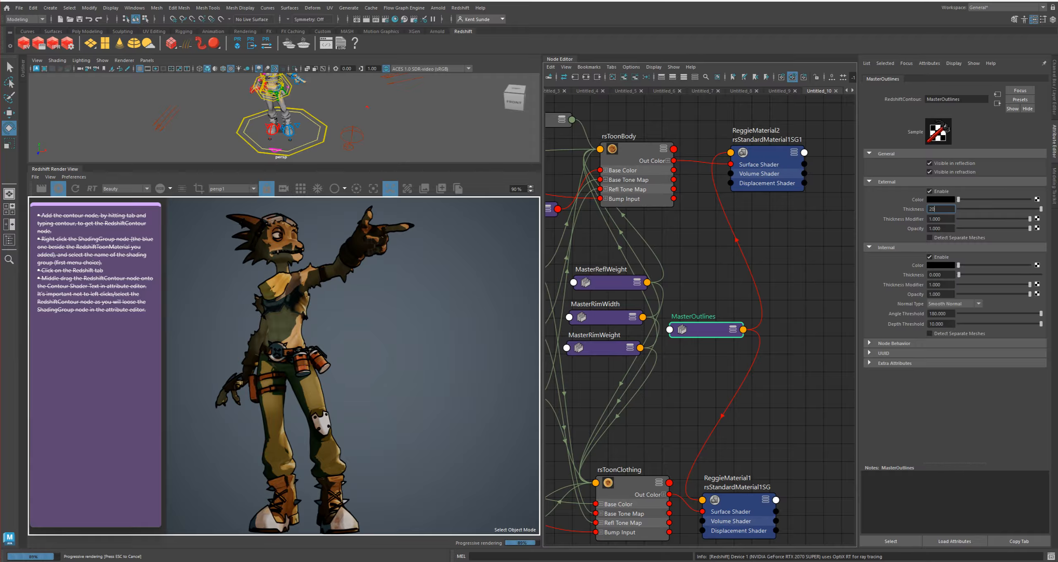
pyautogui.write('0')
pyautogui.press('Return')
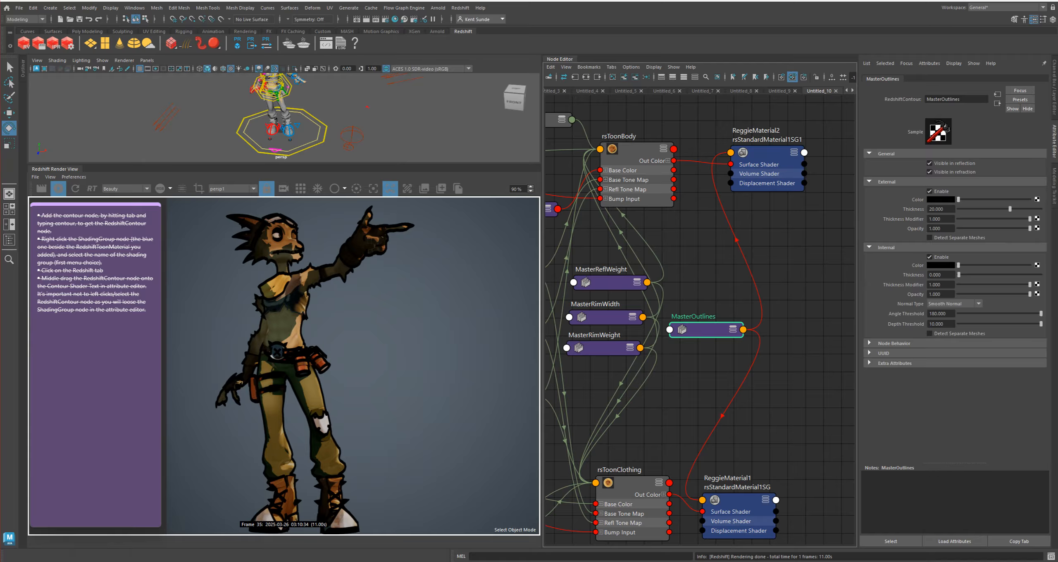
pyautogui.click(929, 237)
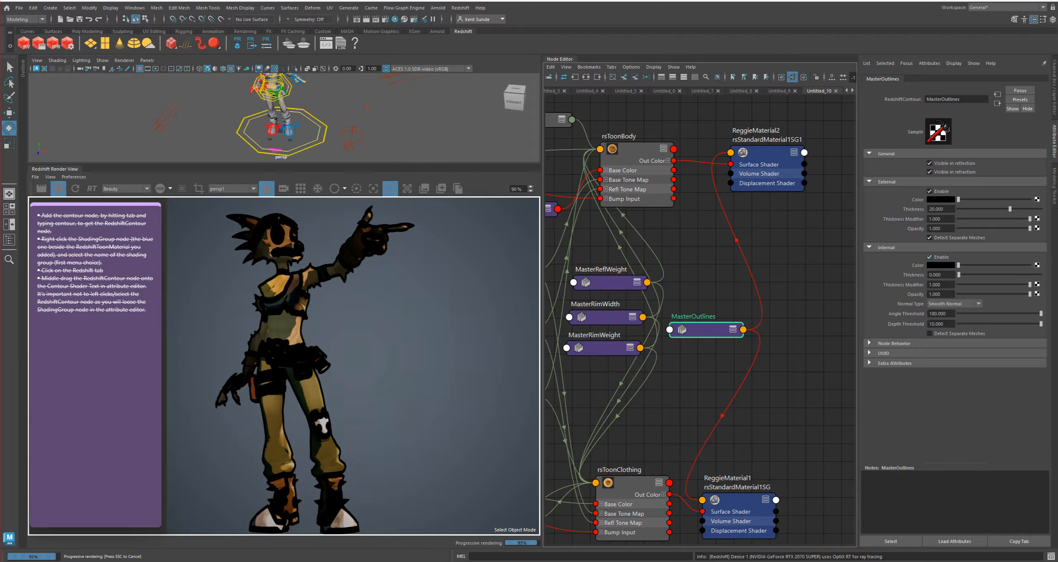
pyautogui.click(929, 238)
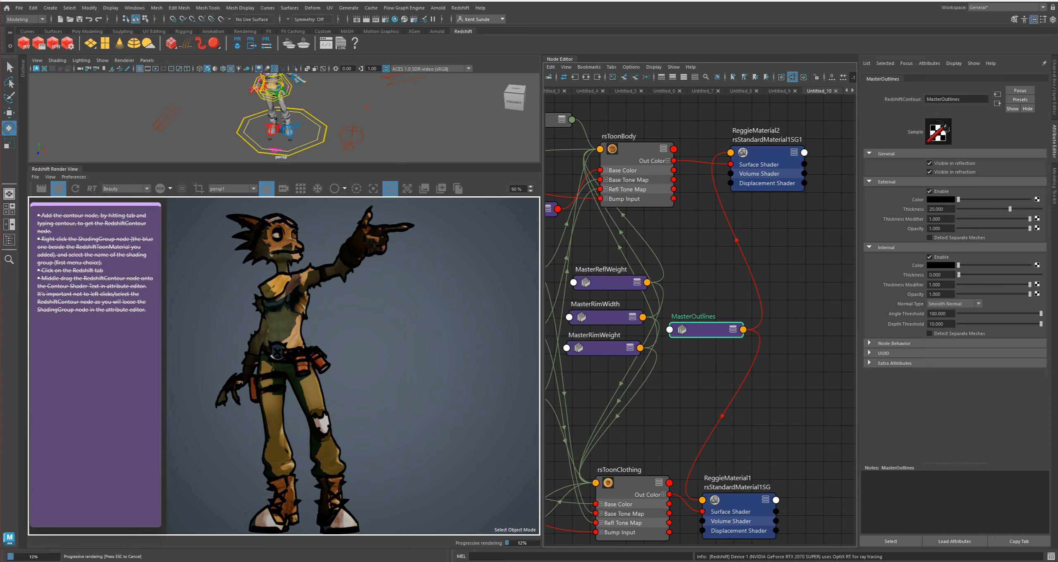
# Step: Lower the external thickness to about 13.157 and try an external Thickness Modifier of about 0.579, returning it to 1
pyautogui.moveTo(1010, 209); pyautogui.dragTo(992, 209)
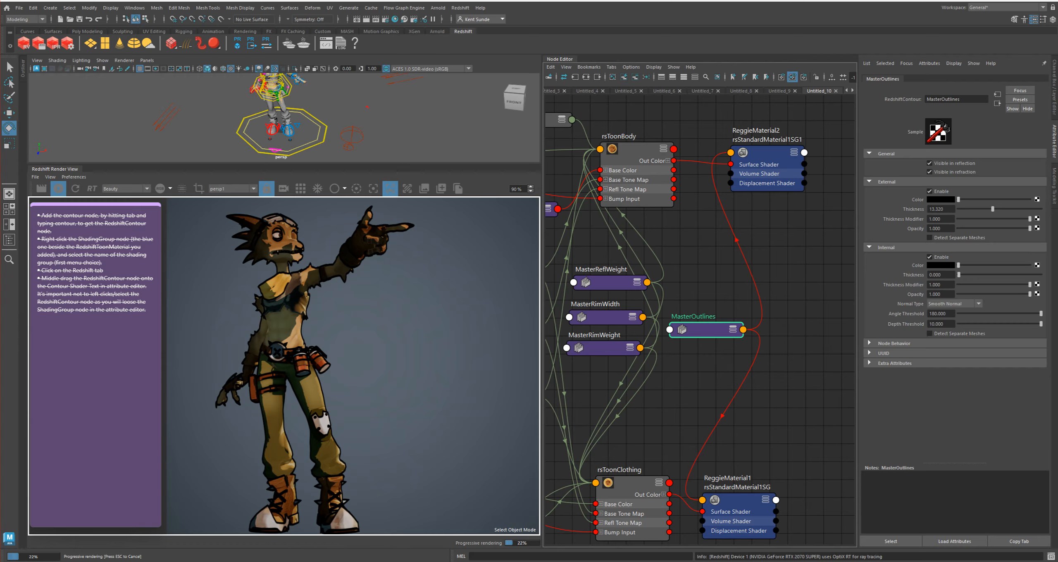
pyautogui.moveTo(992, 210); pyautogui.dragTo(992, 209)
pyautogui.moveTo(1029, 219); pyautogui.dragTo(999, 219)
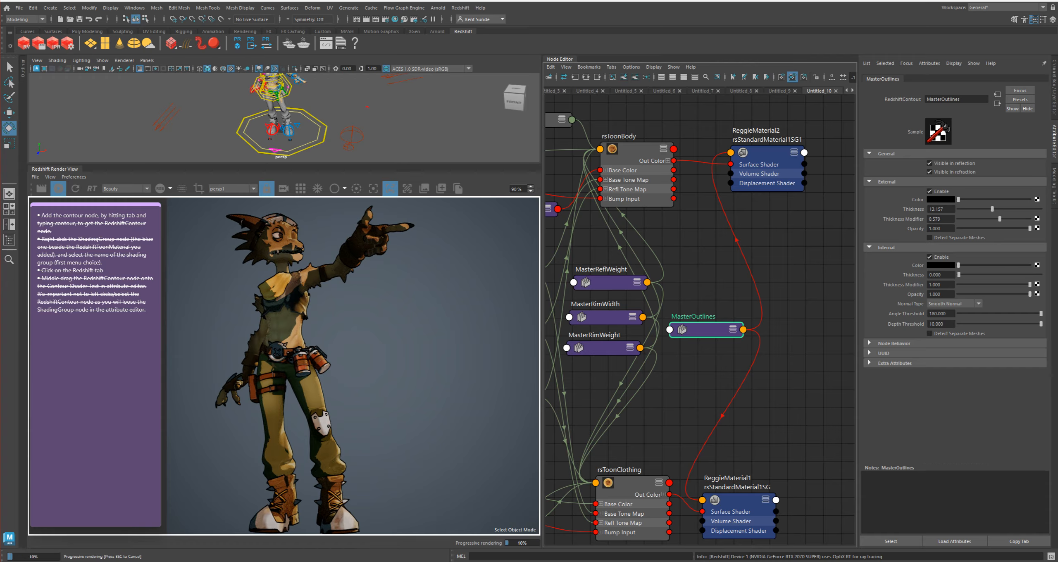
pyautogui.moveTo(999, 219); pyautogui.dragTo(1029, 219)
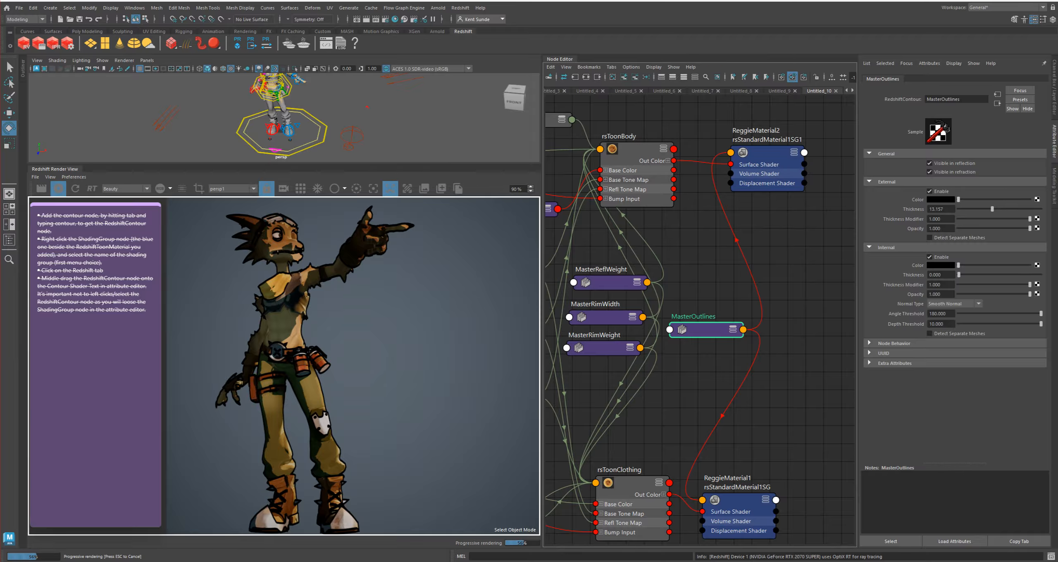
# Step: Set the external contour thickness to 0 and the internal contour thickness to 20
pyautogui.moveTo(992, 209); pyautogui.dragTo(958, 209)
pyautogui.moveTo(959, 275); pyautogui.dragTo(1023, 274)
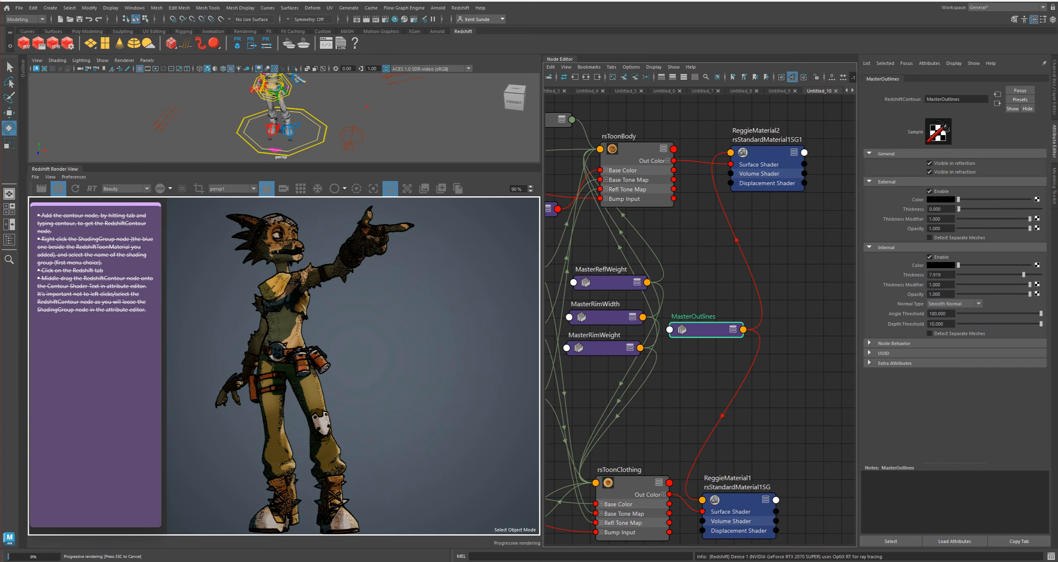
pyautogui.doubleClick(934, 275)
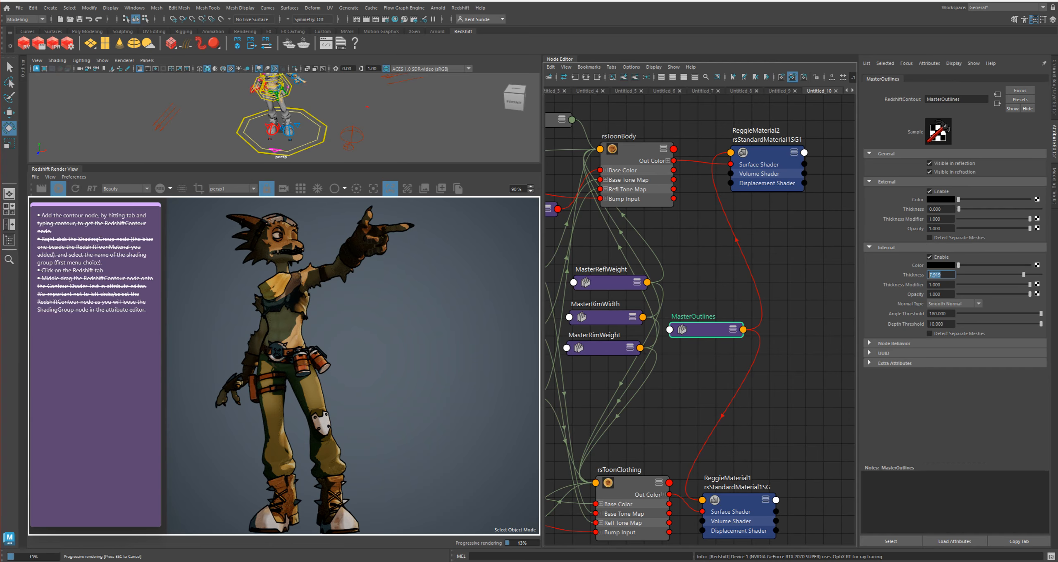
pyautogui.write('20')
pyautogui.press('Tab')
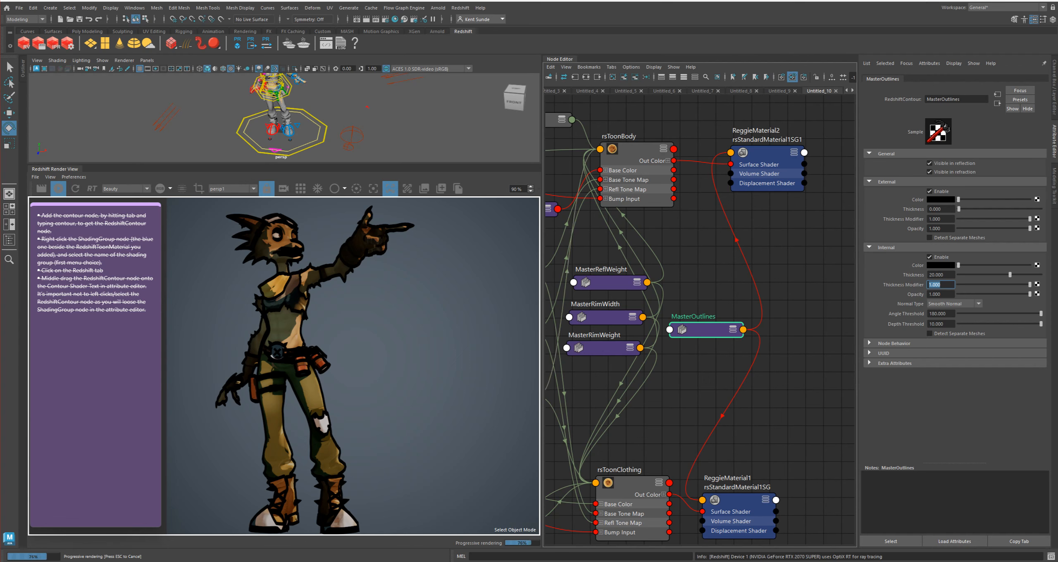
# Step: Lower the internal contour's Angle Threshold to about 10.964 and its thickness to about 6.173
pyautogui.moveTo(1041, 313); pyautogui.dragTo(968, 314)
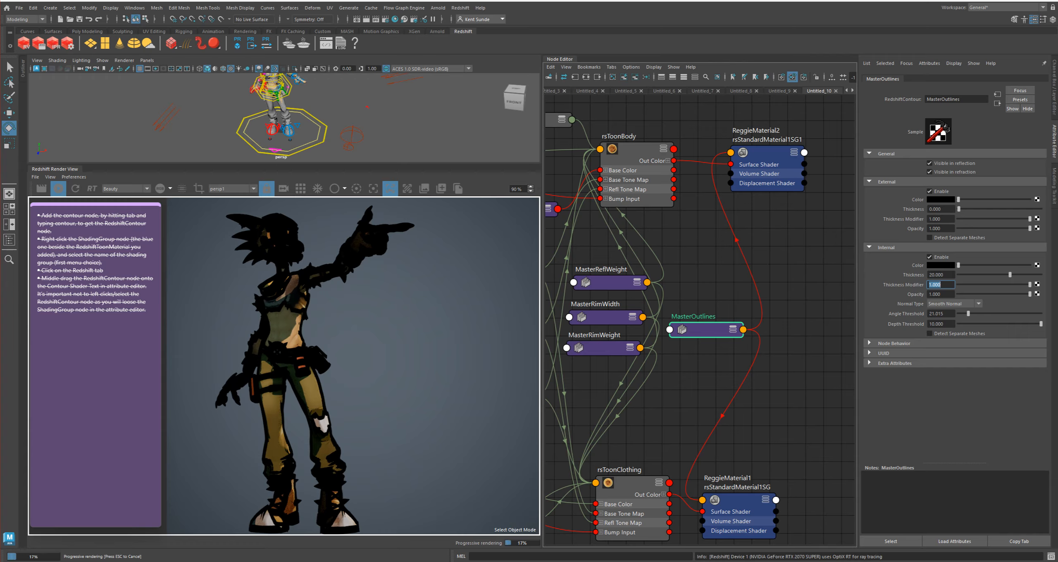
pyautogui.moveTo(1009, 275); pyautogui.dragTo(974, 274)
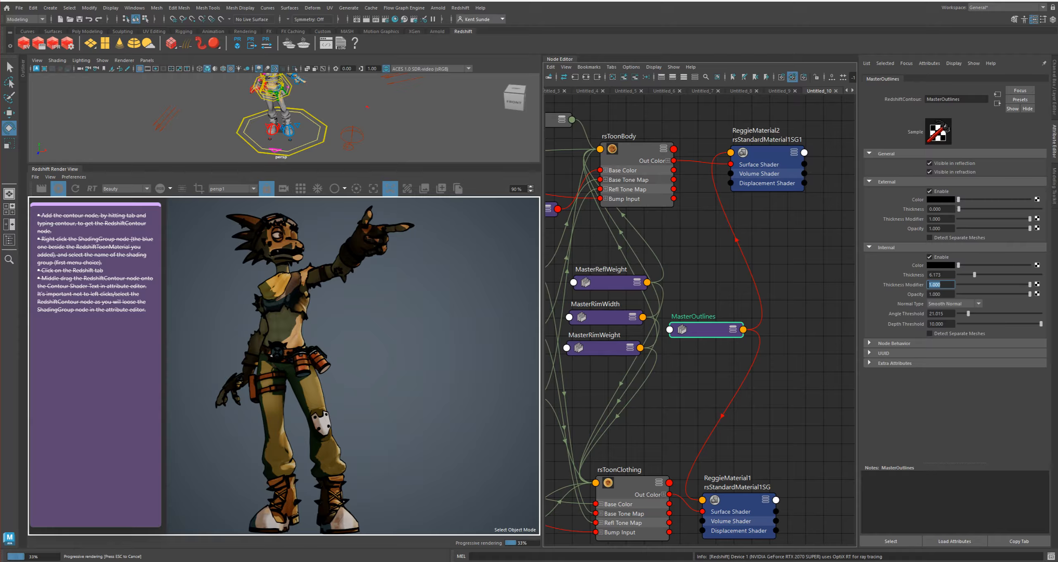
pyautogui.moveTo(968, 314); pyautogui.dragTo(963, 313)
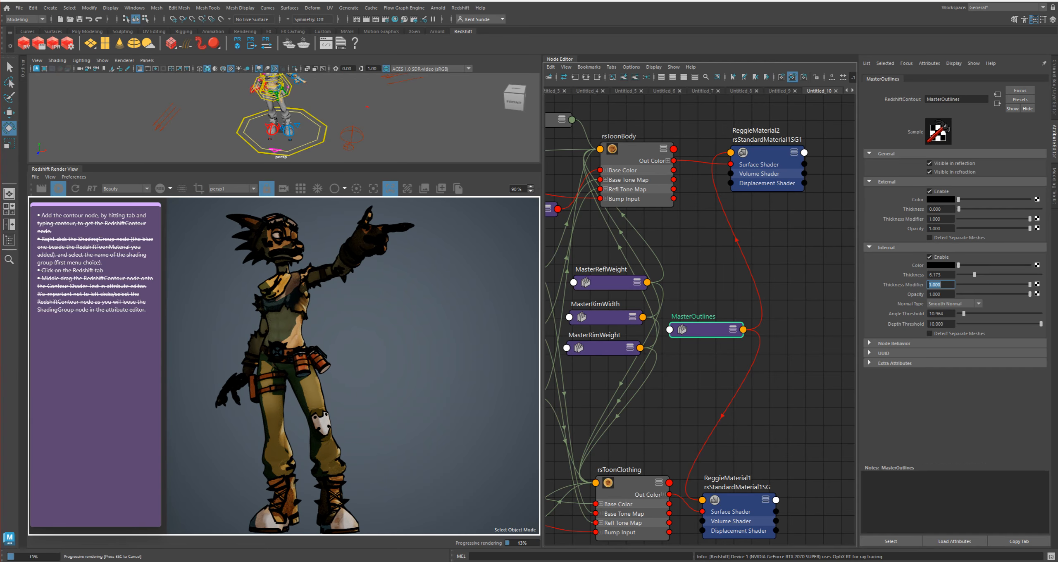
# Step: Raise the external contour thickness to about 17.381 and reduce the internal thickness to about 1.949
pyautogui.scroll(4, 273, 235)
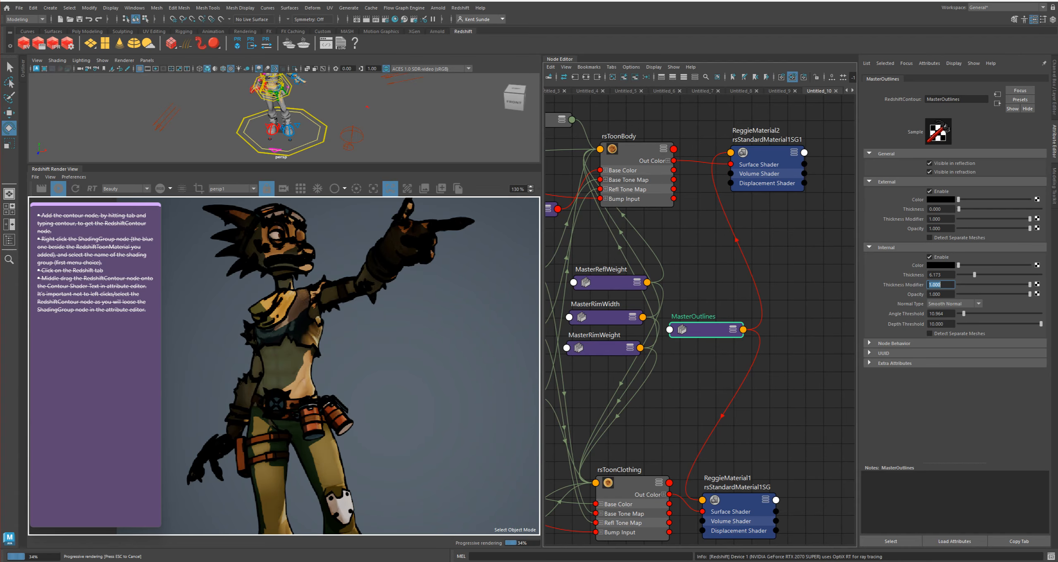
pyautogui.scroll(-2, 291, 347)
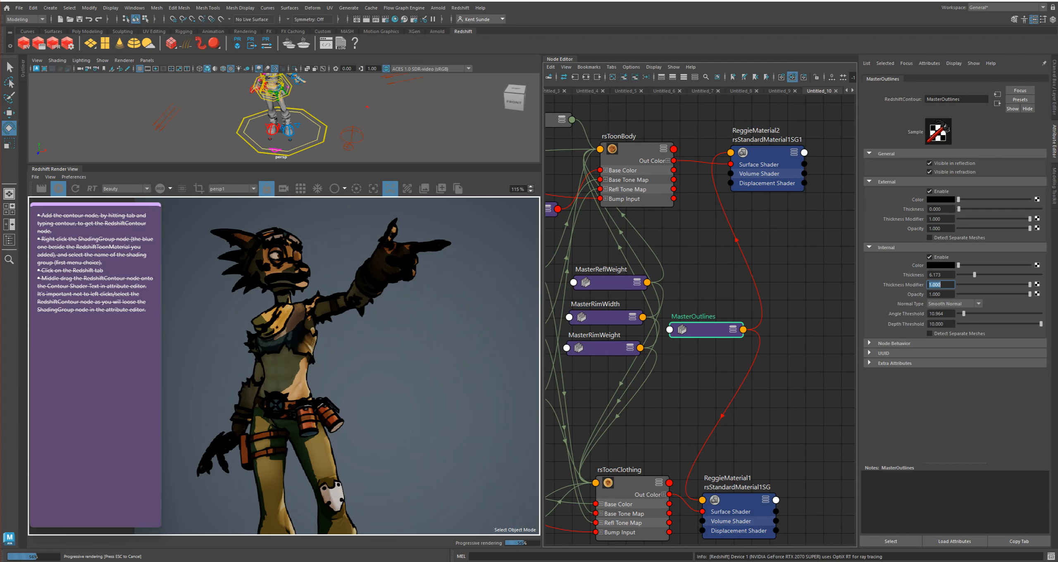
pyautogui.scroll(-1, 306, 392)
pyautogui.scroll(-1, 306, 392)
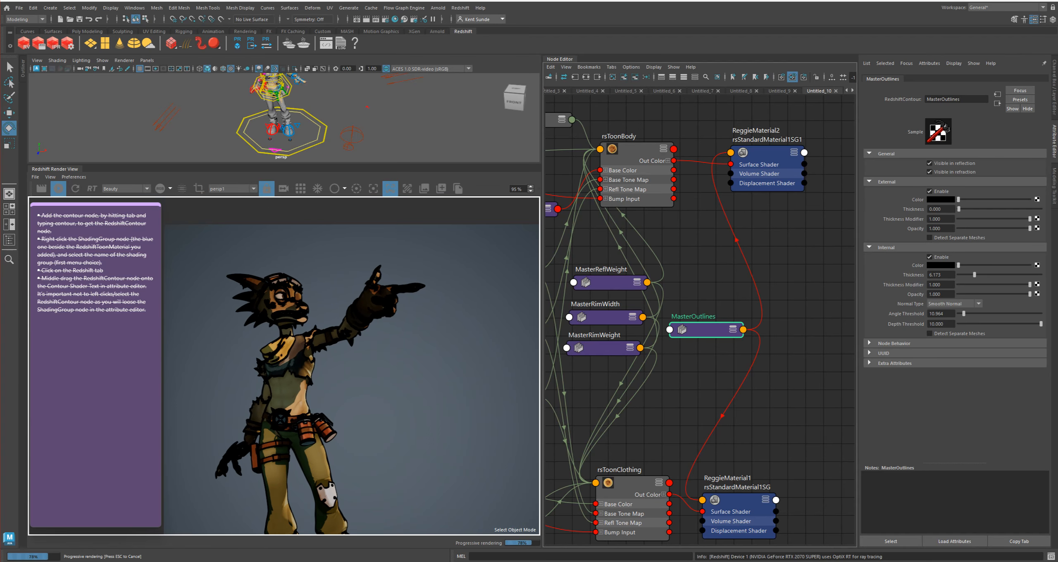
pyautogui.scroll(-1, 306, 392)
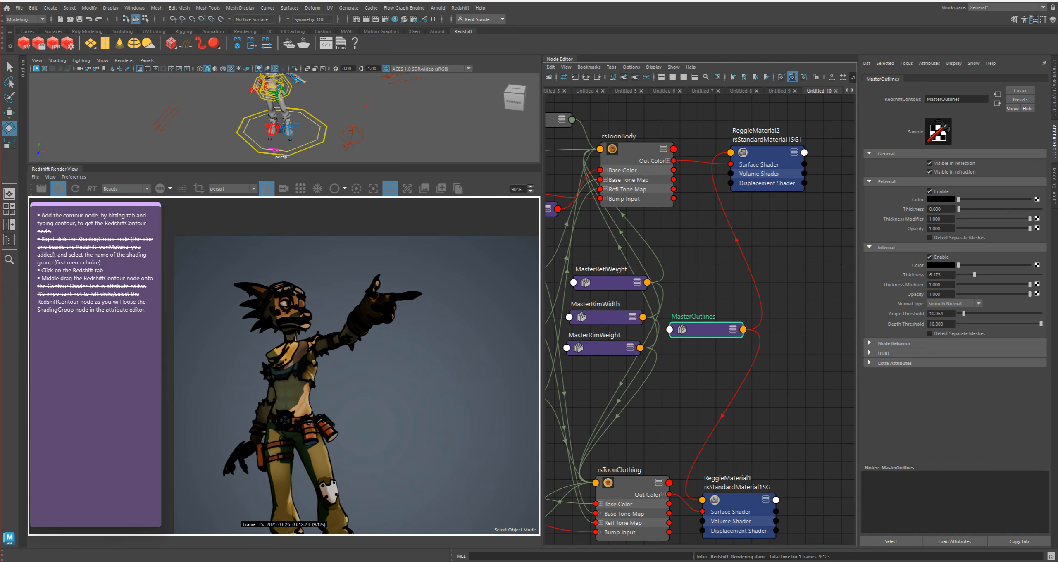
pyautogui.moveTo(306, 393); pyautogui.dragTo(309, 319, button='middle')
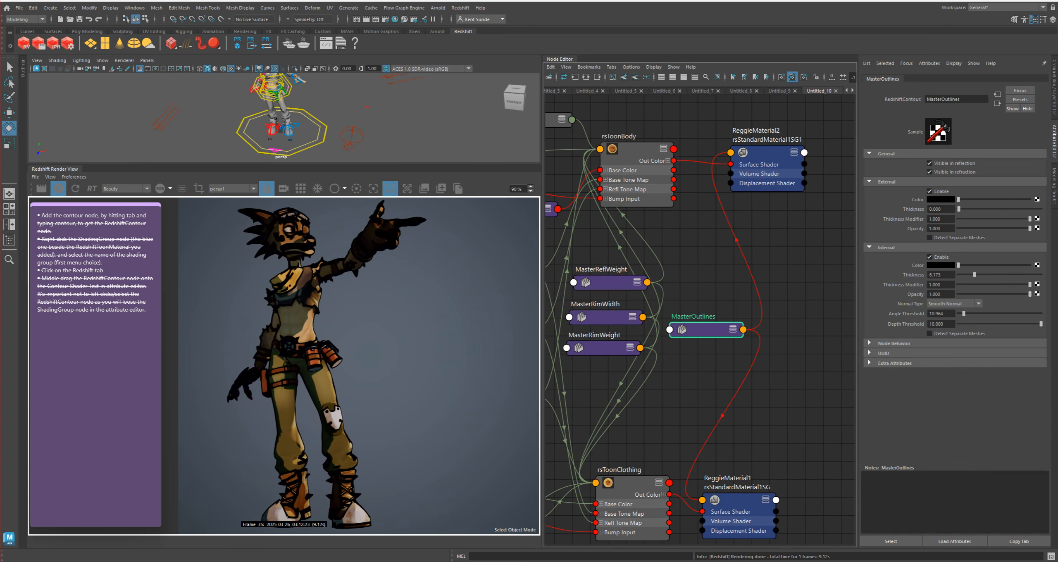
pyautogui.moveTo(975, 275); pyautogui.dragTo(971, 275)
pyautogui.moveTo(957, 208); pyautogui.dragTo(1003, 209)
pyautogui.moveTo(971, 275); pyautogui.dragTo(963, 275)
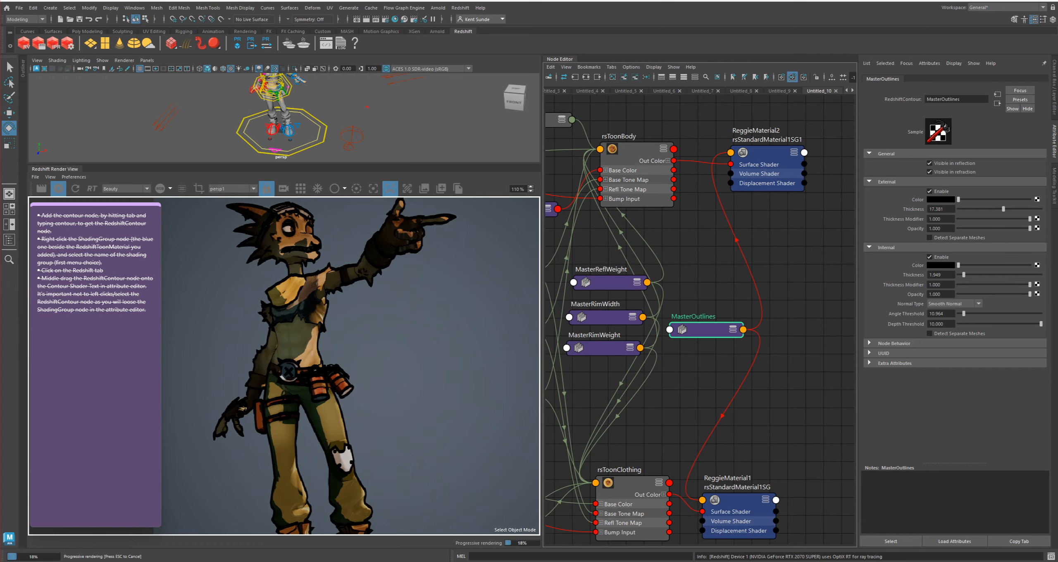
# Step: Reduce the external contour thickness to about 9.259 and the internal thickness to about 0.975, judging the lines on the face
pyautogui.scroll(5, 304, 237)
pyautogui.moveTo(304, 236); pyautogui.dragTo(327, 313, button='middle')
pyautogui.moveTo(1003, 208); pyautogui.dragTo(999, 209)
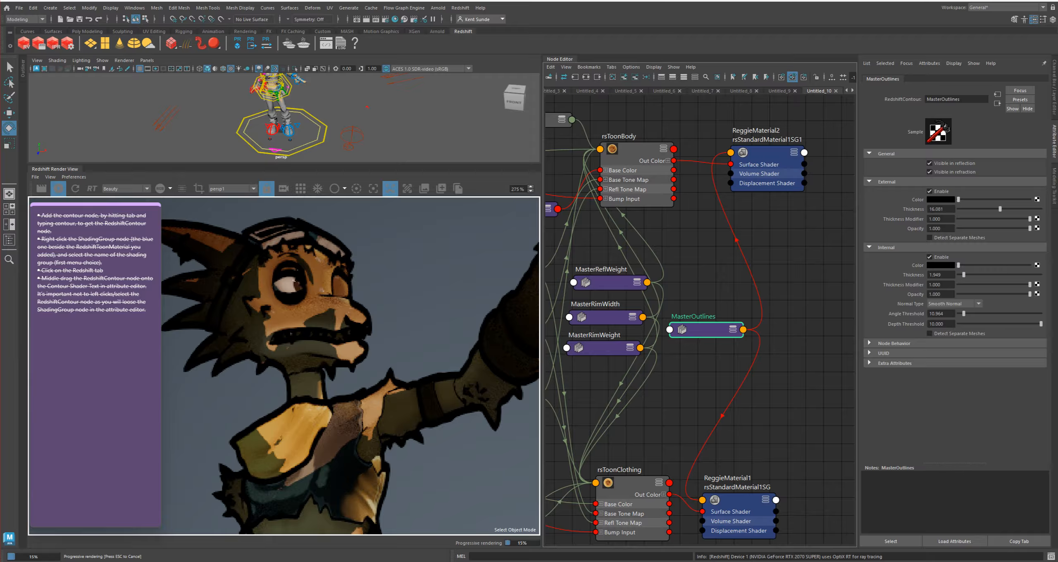
pyautogui.moveTo(1000, 209)
pyautogui.mouseDown()
pyautogui.moveTo(971, 209)
pyautogui.moveTo(982, 208)
pyautogui.mouseUp()
pyautogui.moveTo(963, 275)
pyautogui.mouseDown()
pyautogui.moveTo(971, 275)
pyautogui.moveTo(960, 274)
pyautogui.mouseUp()
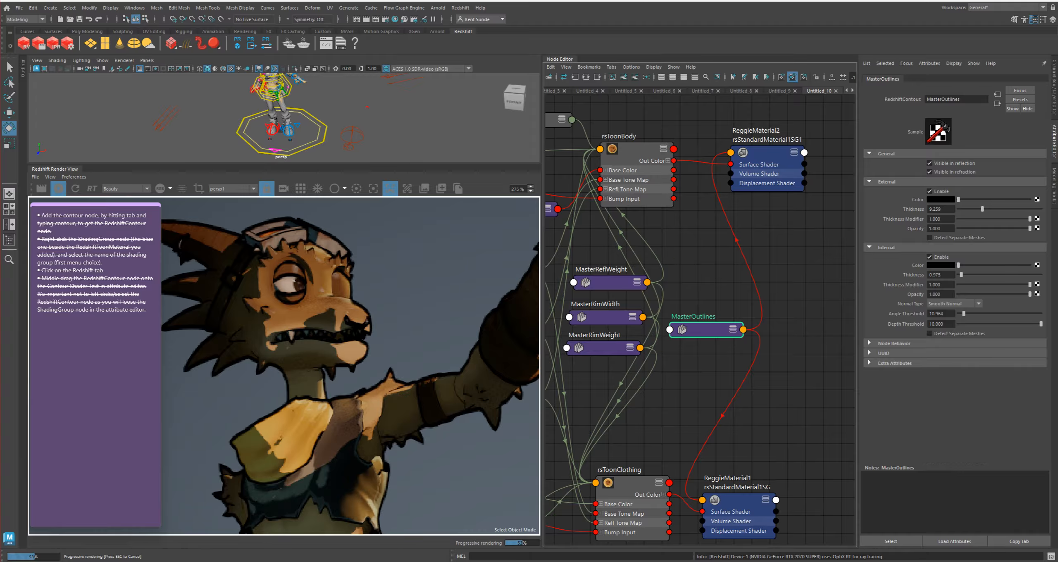
# Step: Set the internal contour's Angle Threshold to about 5.482 and its thickness to about 0.650
pyautogui.scroll(-3, 285, 365)
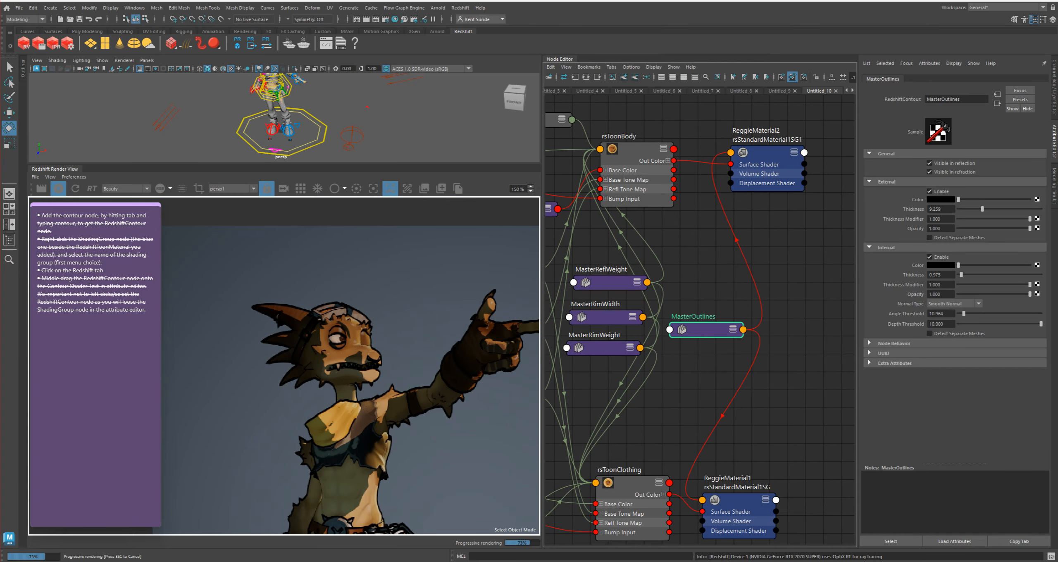
pyautogui.scroll(-10, 284, 365)
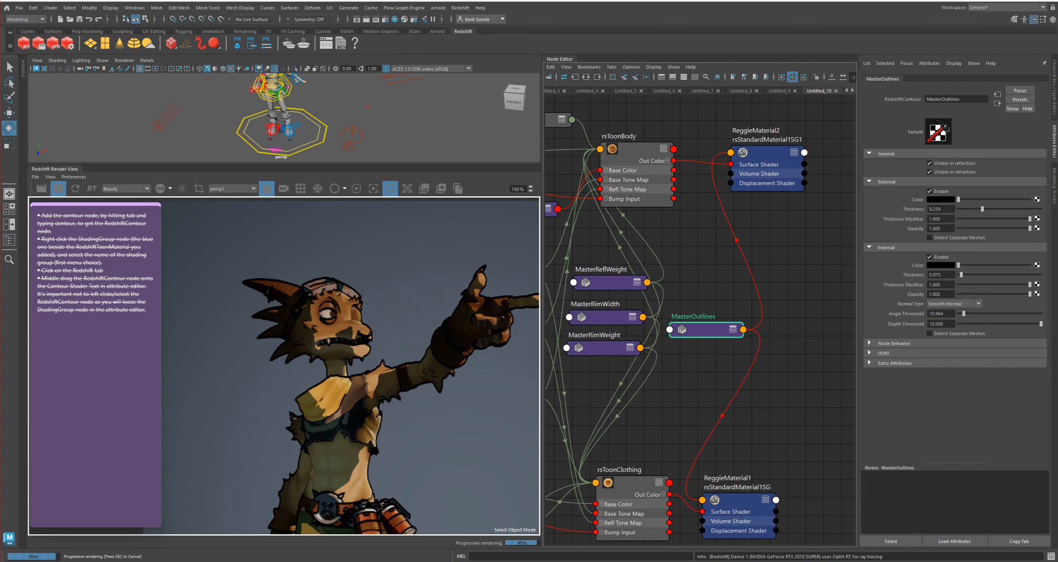
pyautogui.scroll(5, 284, 366)
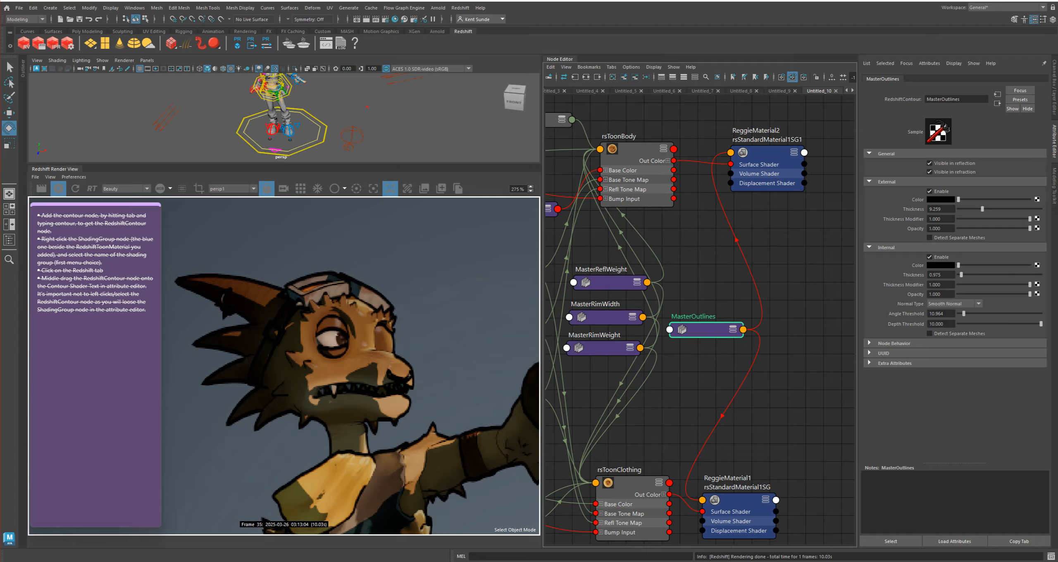
pyautogui.moveTo(963, 313); pyautogui.dragTo(960, 313)
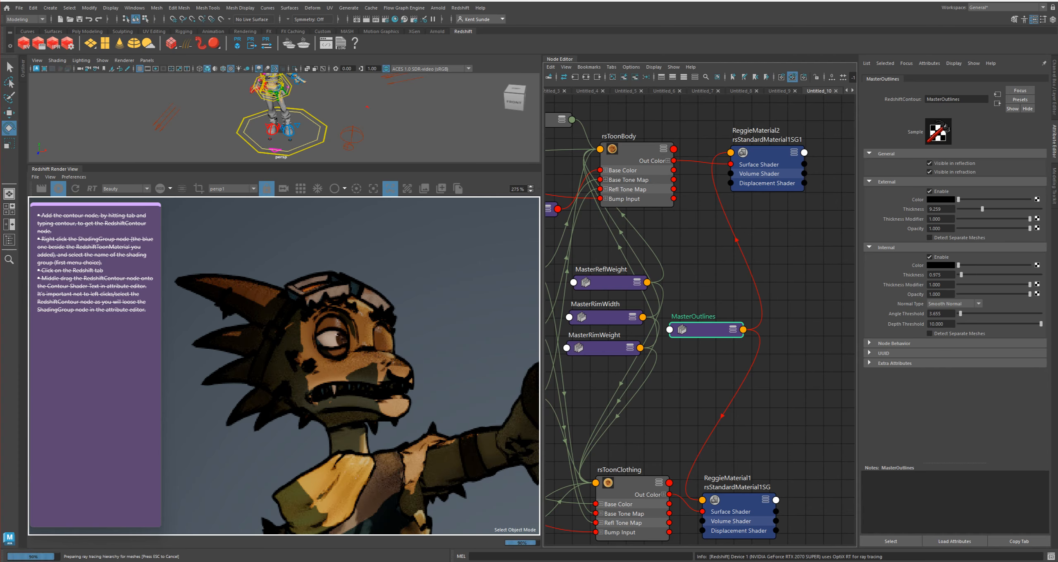
pyautogui.moveTo(959, 313); pyautogui.dragTo(961, 313)
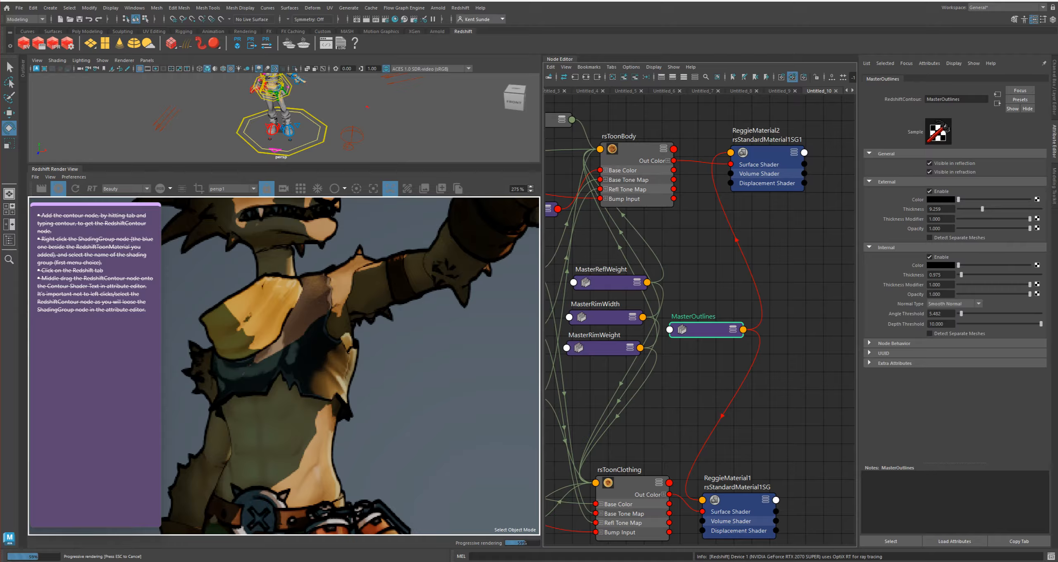
pyautogui.moveTo(961, 275); pyautogui.dragTo(960, 274)
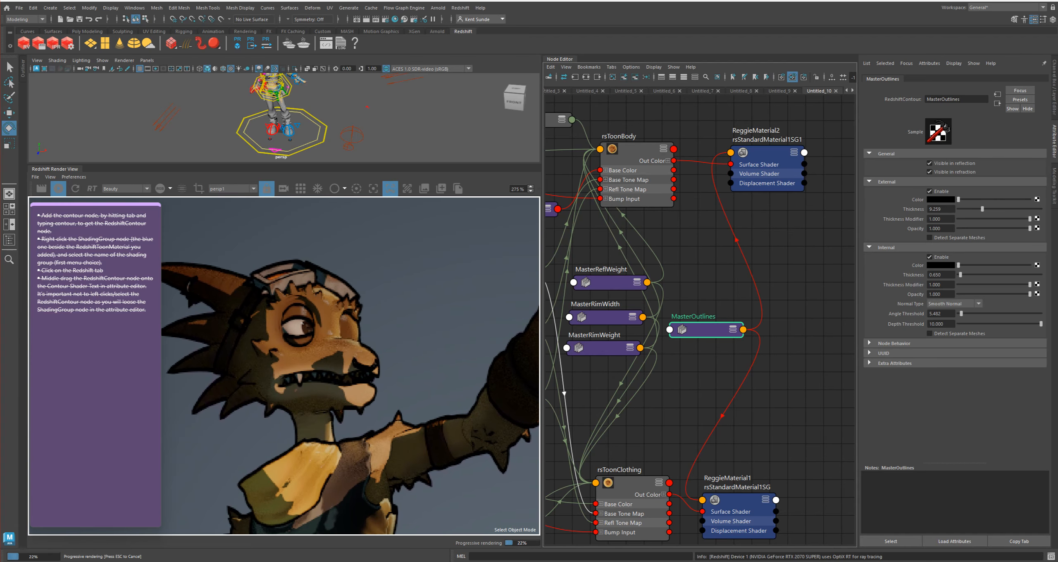
# Step: Set the internal contour's Angle Threshold to 180 and its Depth Threshold to about 0.203
pyautogui.moveTo(311, 435); pyautogui.dragTo(339, 346, button='middle')
pyautogui.scroll(-4, 325, 356)
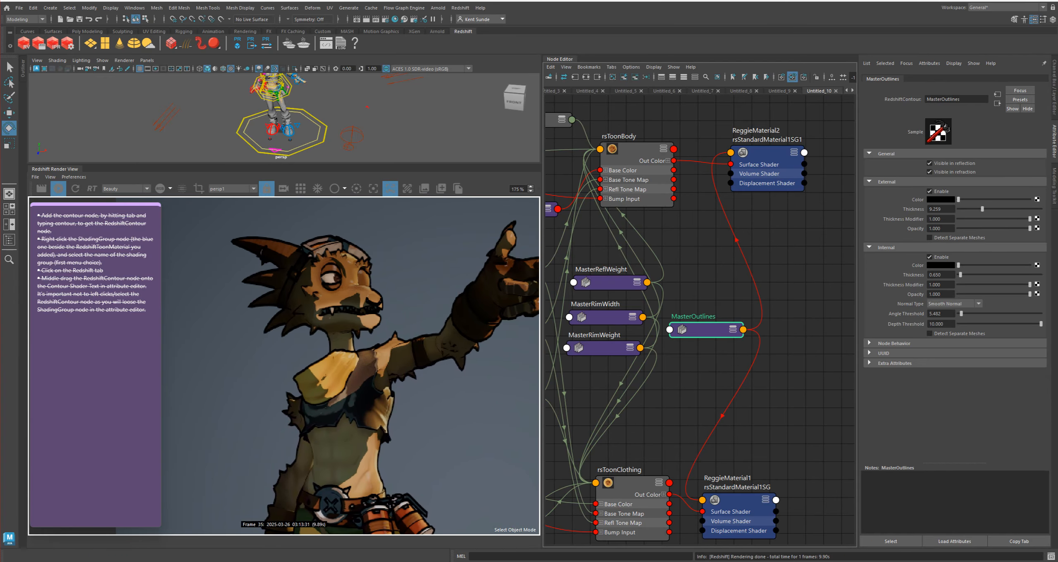
pyautogui.moveTo(961, 313); pyautogui.dragTo(1041, 313)
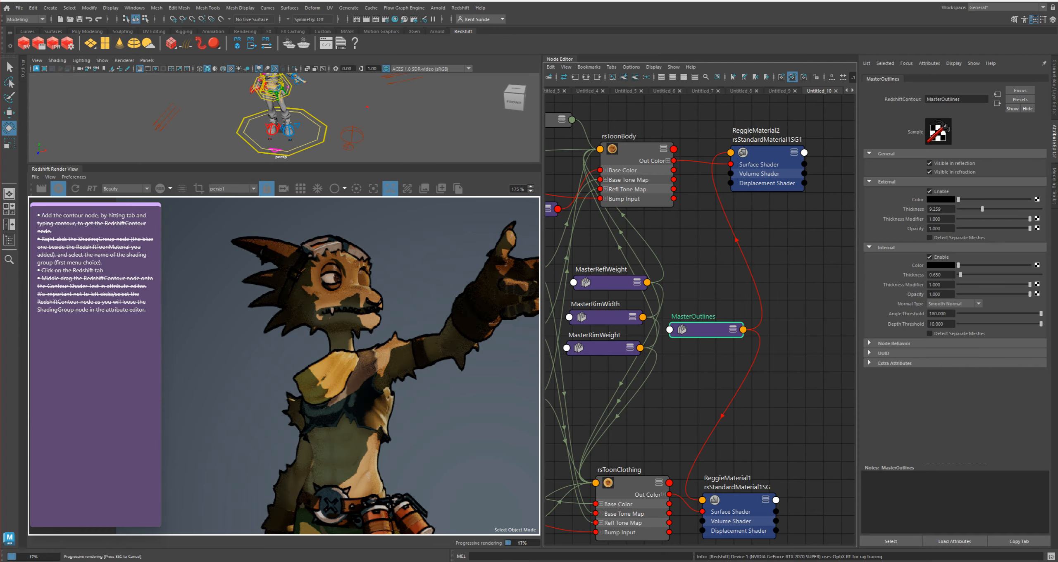
pyautogui.moveTo(1041, 324); pyautogui.dragTo(960, 324)
pyautogui.scroll(-1, 284, 365)
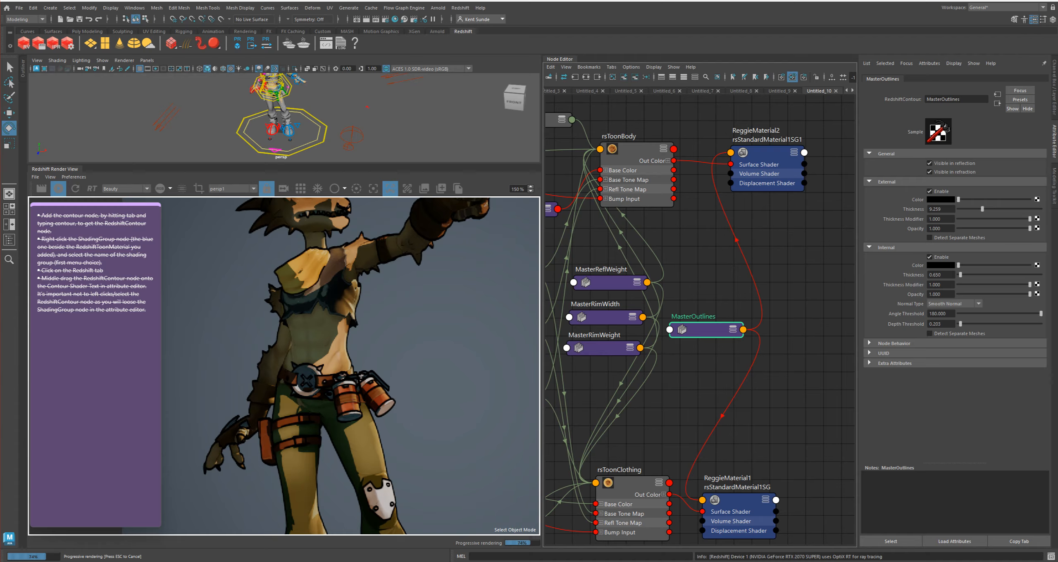
# Step: Reduce the internal contour's Depth Threshold to about 0.013 and judge the lines from the head to the boots
pyautogui.moveTo(306, 330); pyautogui.dragTo(282, 406, button='middle')
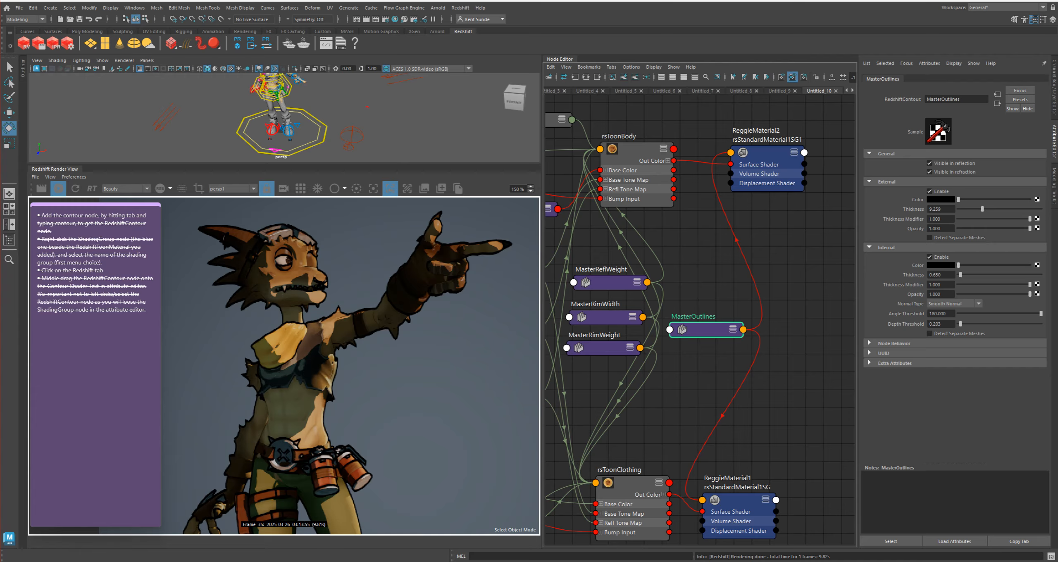
pyautogui.moveTo(960, 324); pyautogui.dragTo(958, 324)
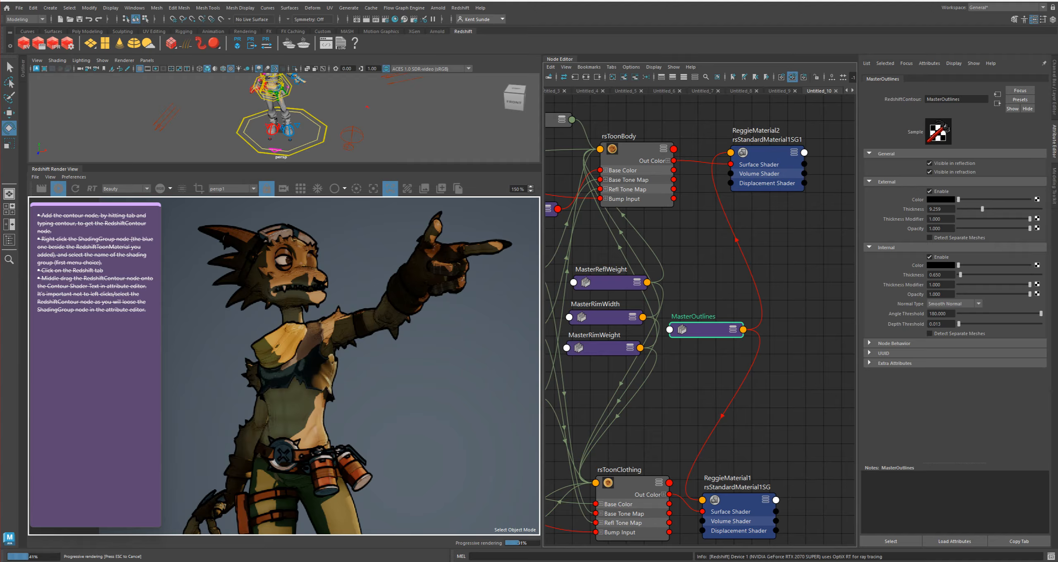
pyautogui.keyDown('alt'); pyautogui.moveTo(297, 128); pyautogui.dragTo(292, 106, button='middle'); pyautogui.keyUp('alt')
pyautogui.keyDown('alt'); pyautogui.moveTo(326, 450); pyautogui.dragTo(299, 258, button='middle'); pyautogui.keyUp('alt')
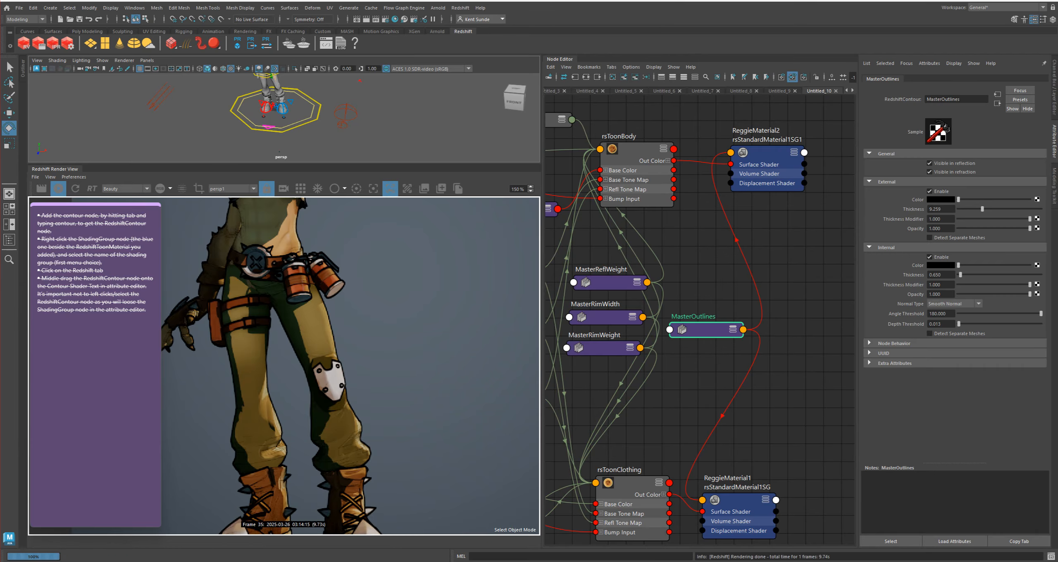
pyautogui.keyDown('alt'); pyautogui.moveTo(337, 288); pyautogui.dragTo(360, 413, button='middle'); pyautogui.keyUp('alt')
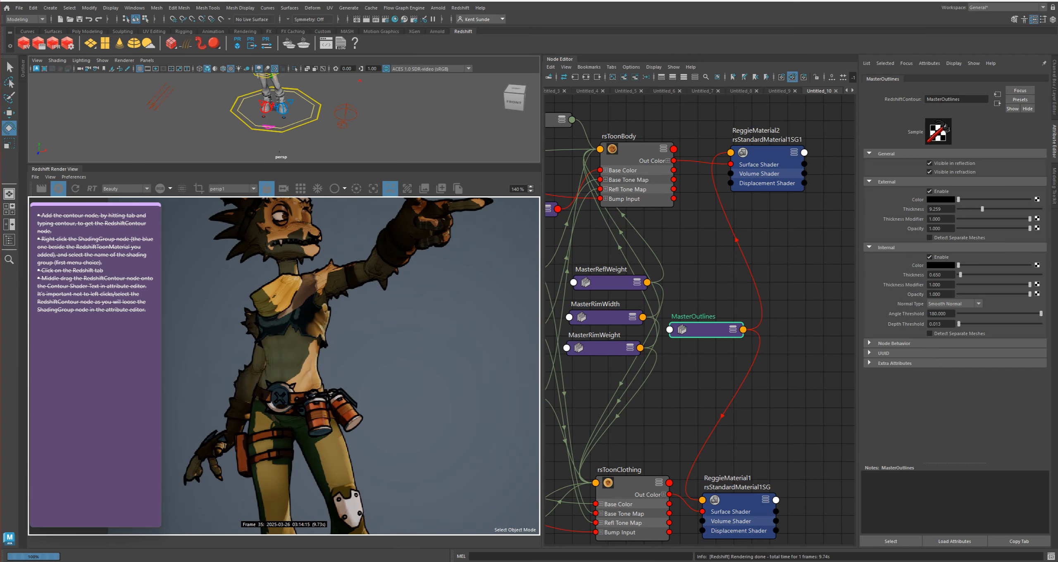
# Step: Set the internal contour's Depth Threshold to about 0.660 and try Detect Separate Meshes on and off
pyautogui.scroll(-1, 359, 413)
pyautogui.moveTo(959, 323); pyautogui.dragTo(963, 324)
pyautogui.click(929, 333)
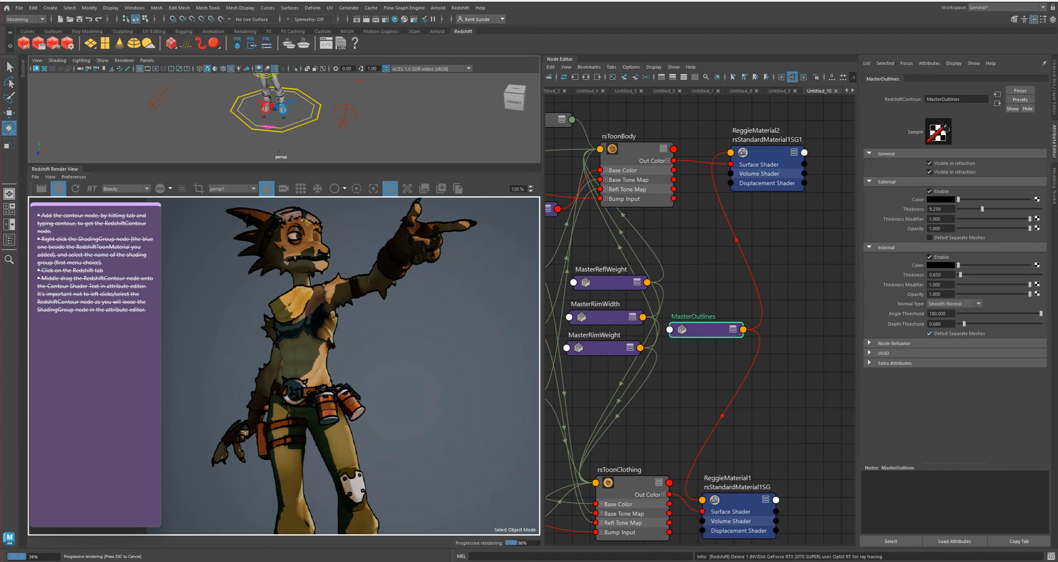
pyautogui.click(930, 334)
# Step: Set the internal contour's Depth Threshold to 10, its Normal Type to Geometric Normal and its Angle Threshold to about 10.051
pyautogui.moveTo(963, 323); pyautogui.dragTo(1040, 324)
pyautogui.click(950, 303)
pyautogui.click(948, 322)
pyautogui.moveTo(1040, 313); pyautogui.dragTo(962, 313)
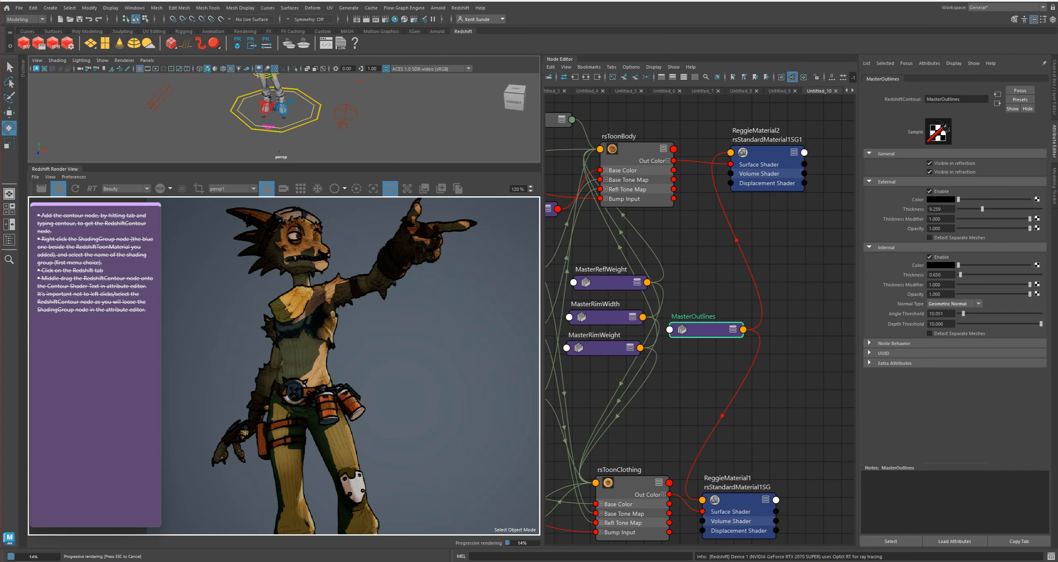
pyautogui.scroll(3, 280, 355)
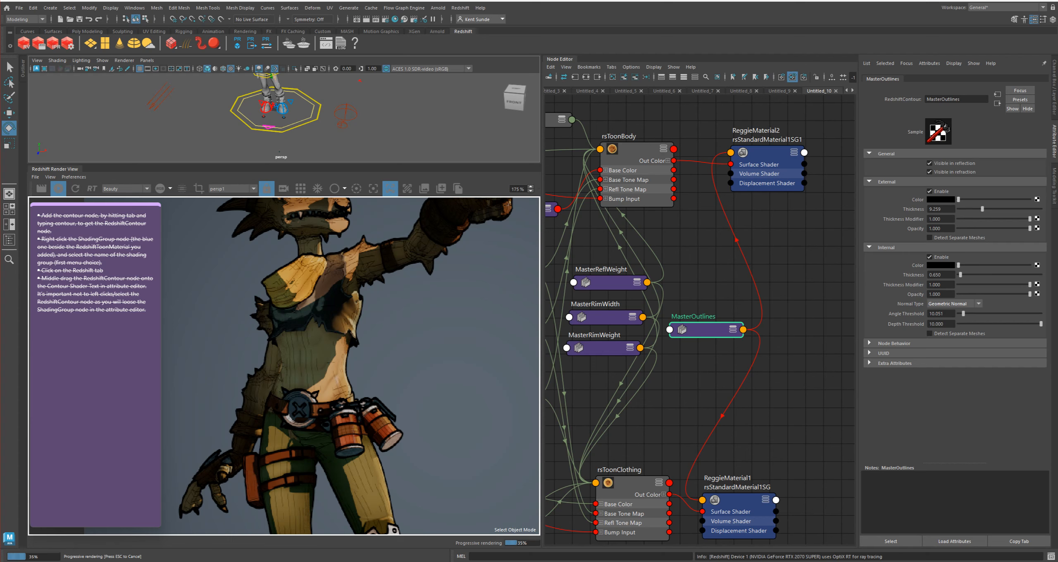
pyautogui.scroll(-2, 363, 455)
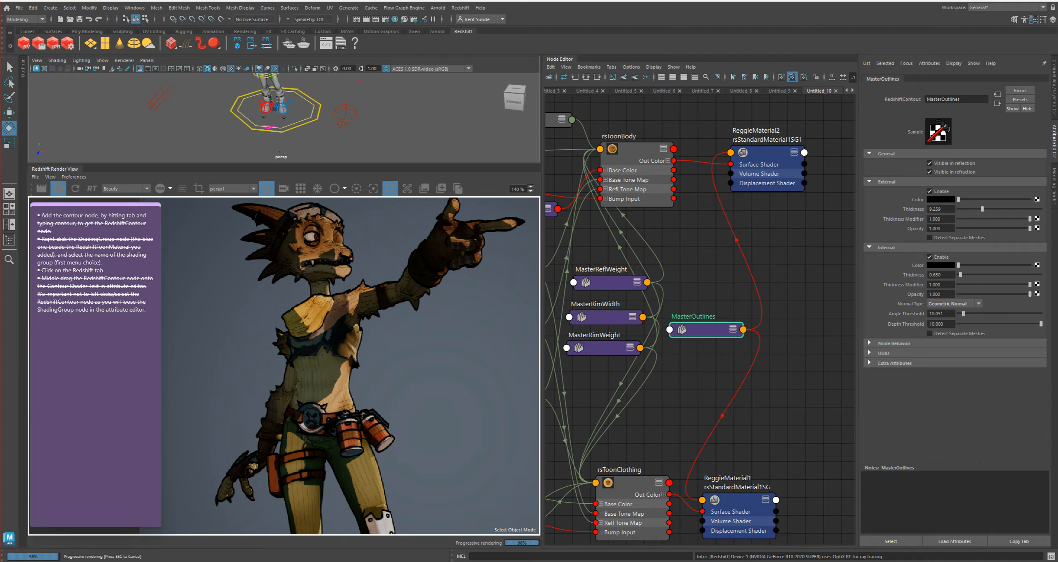
pyautogui.scroll(-1, 318, 401)
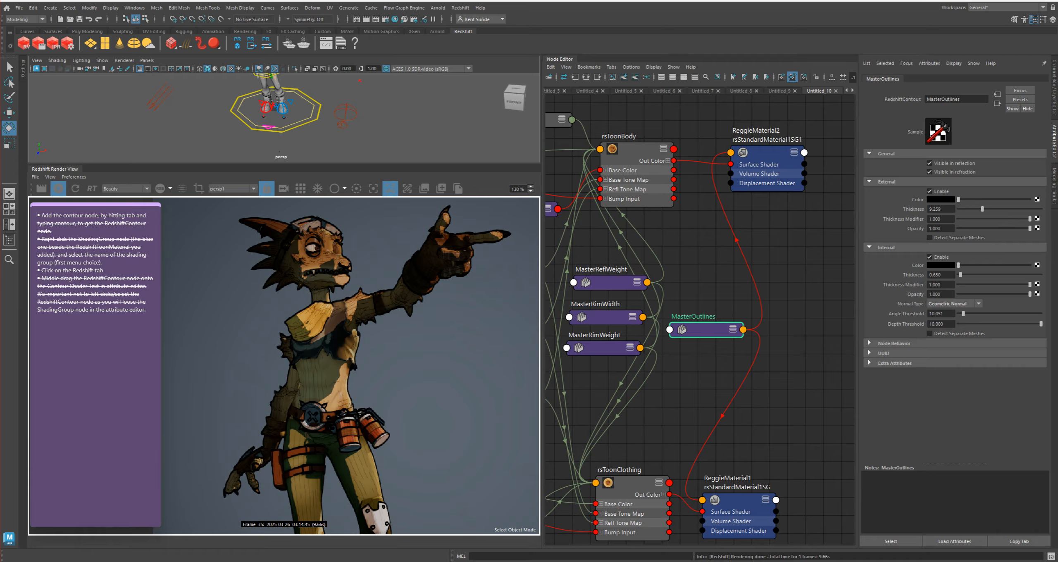
# Step: Try internal Angle Thresholds of about 6.396 and about 24.670, judging the lines on the torso and legs
pyautogui.moveTo(318, 405); pyautogui.dragTo(304, 278, button='middle')
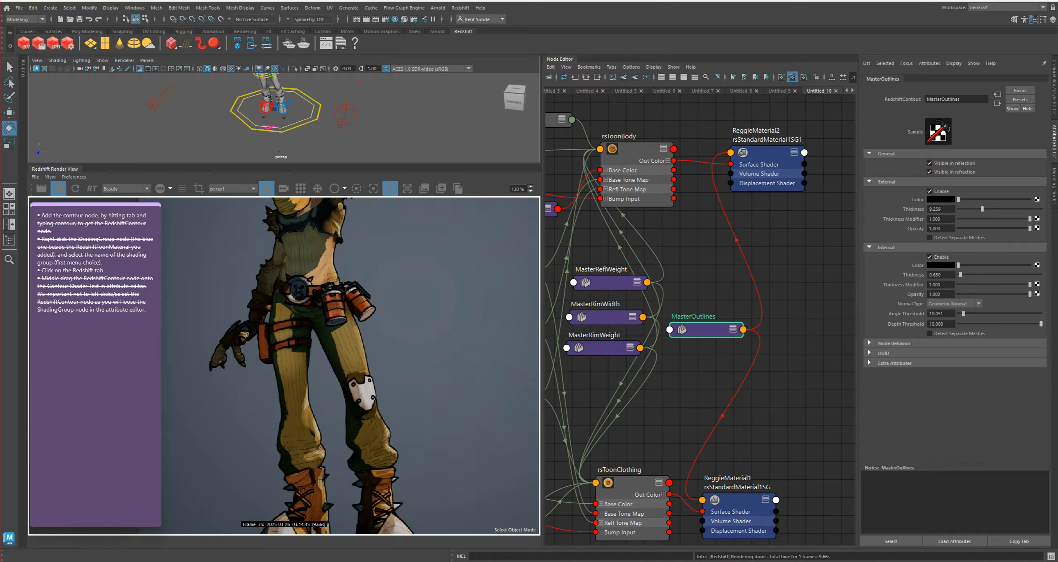
pyautogui.moveTo(963, 313); pyautogui.dragTo(961, 313)
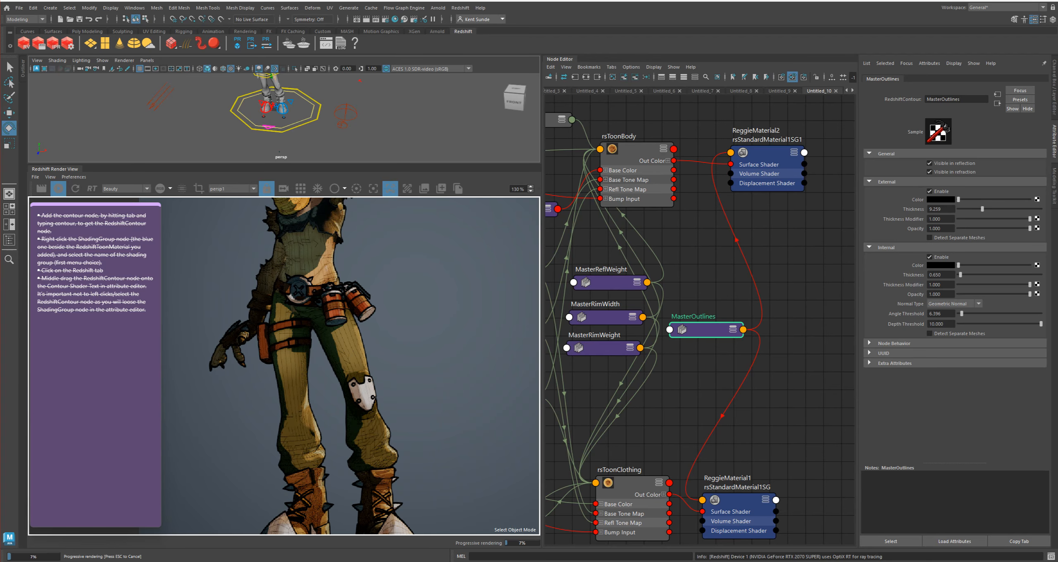
pyautogui.moveTo(331, 364); pyautogui.dragTo(343, 407, button='middle')
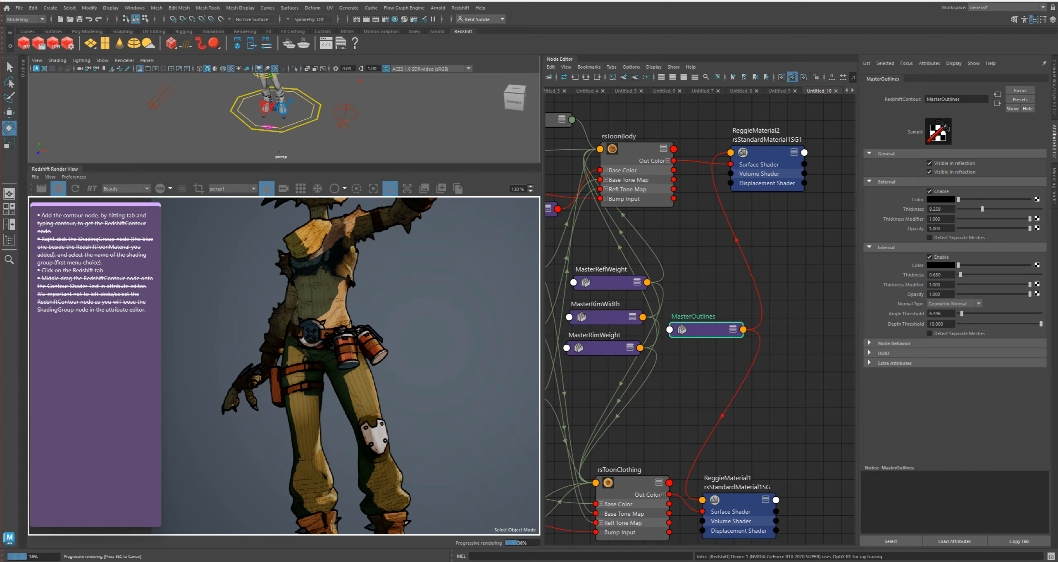
pyautogui.moveTo(962, 314); pyautogui.dragTo(969, 314)
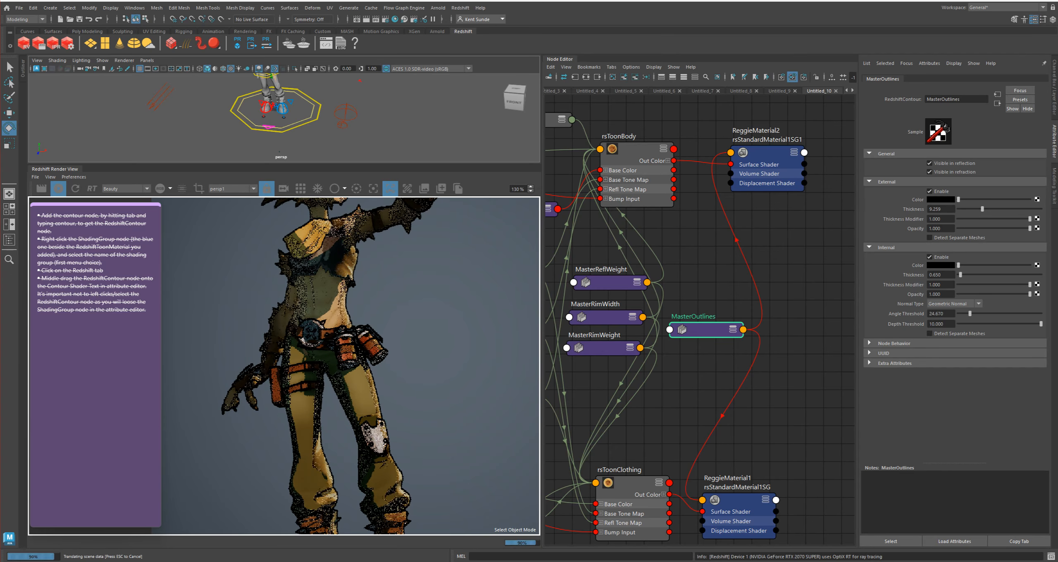
# Step: Set the internal contour's Angle Threshold to 180 and its Depth Threshold to about 0.051, checking the full figure
pyautogui.moveTo(969, 313)
pyautogui.mouseDown()
pyautogui.moveTo(1041, 314)
pyautogui.moveTo(959, 323)
pyautogui.mouseUp()
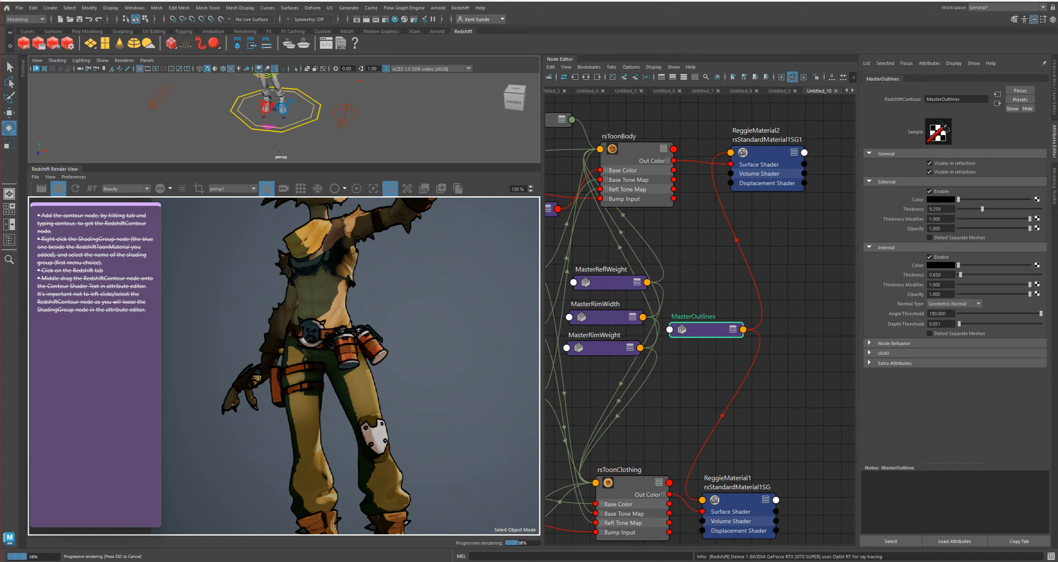
pyautogui.scroll(-1, 382, 327)
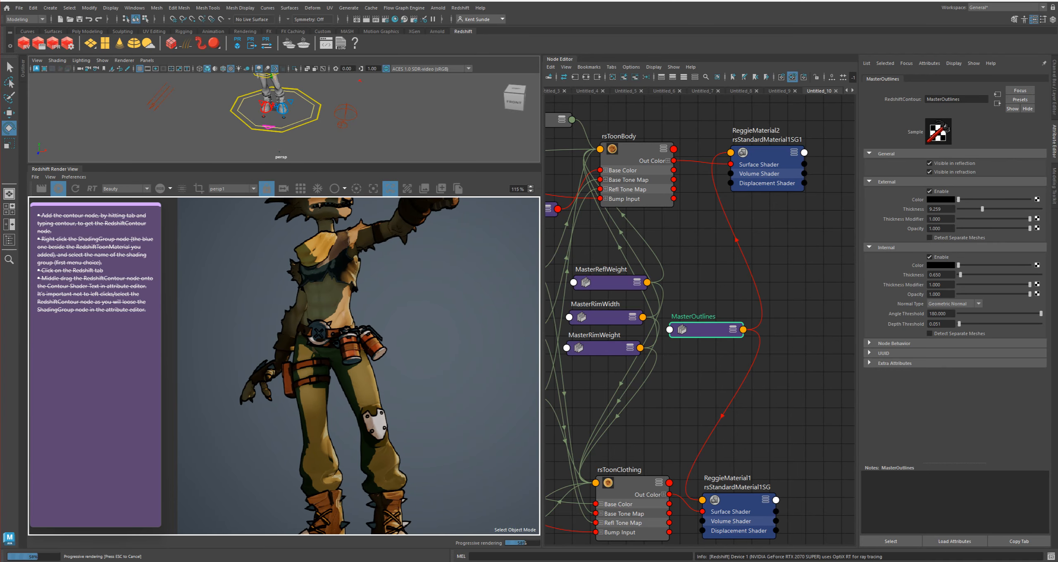
pyautogui.scroll(-2, 382, 327)
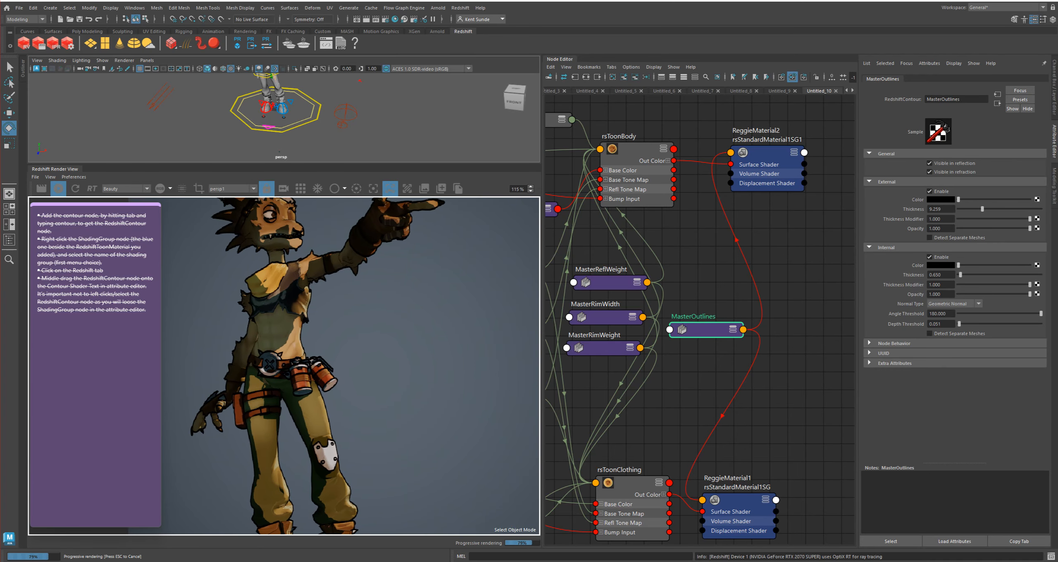
pyautogui.scroll(1, 383, 327)
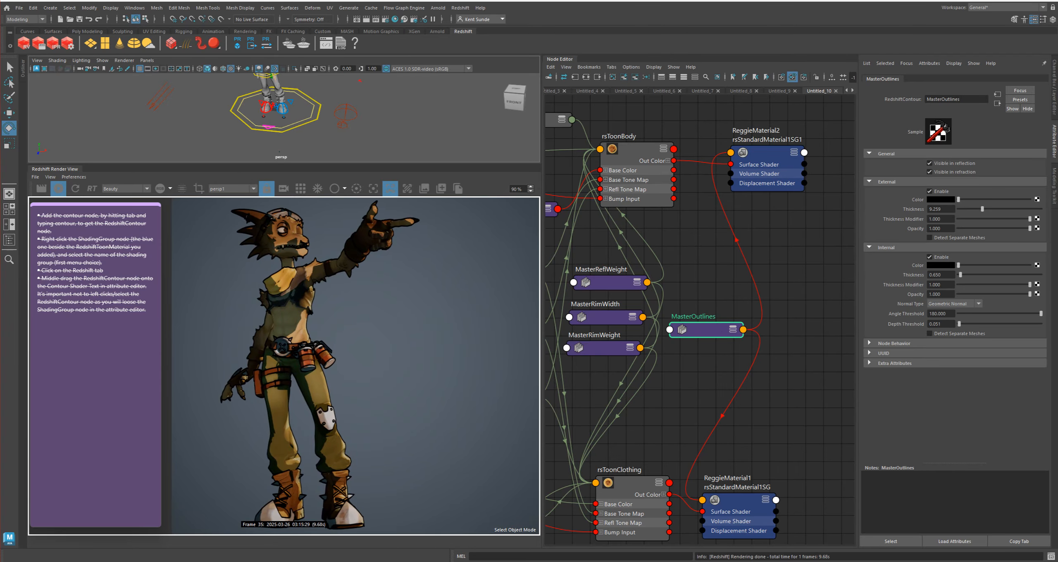
# Step: Undo the last Depth Threshold change and set the internal contour's Normal Type to Smooth Normal
pyautogui.hotkey('ctrl', 'z')
pyautogui.click(954, 303)
pyautogui.click(953, 312)
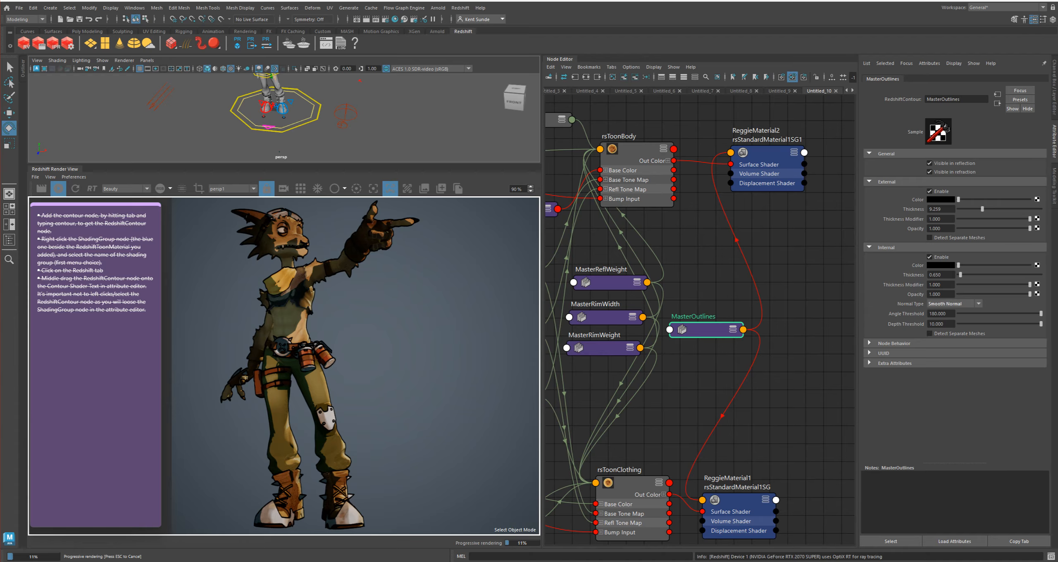
pyautogui.scroll(4, 264, 240)
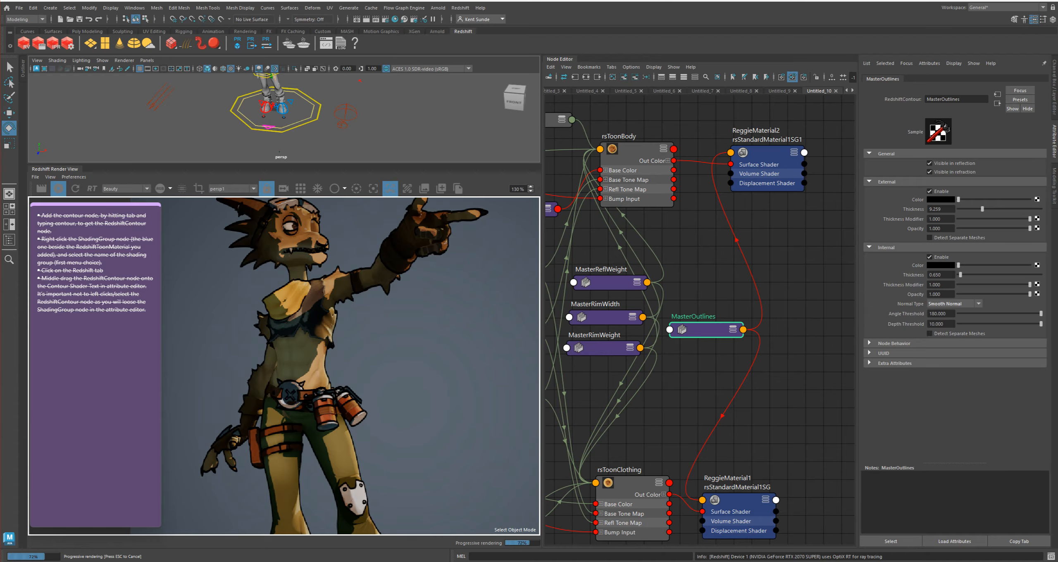
# Step: Set the internal contour's Angle Threshold to about 6.266 and inspect the lines on the torso, belt, legs and boots
pyautogui.moveTo(1041, 314); pyautogui.dragTo(961, 314)
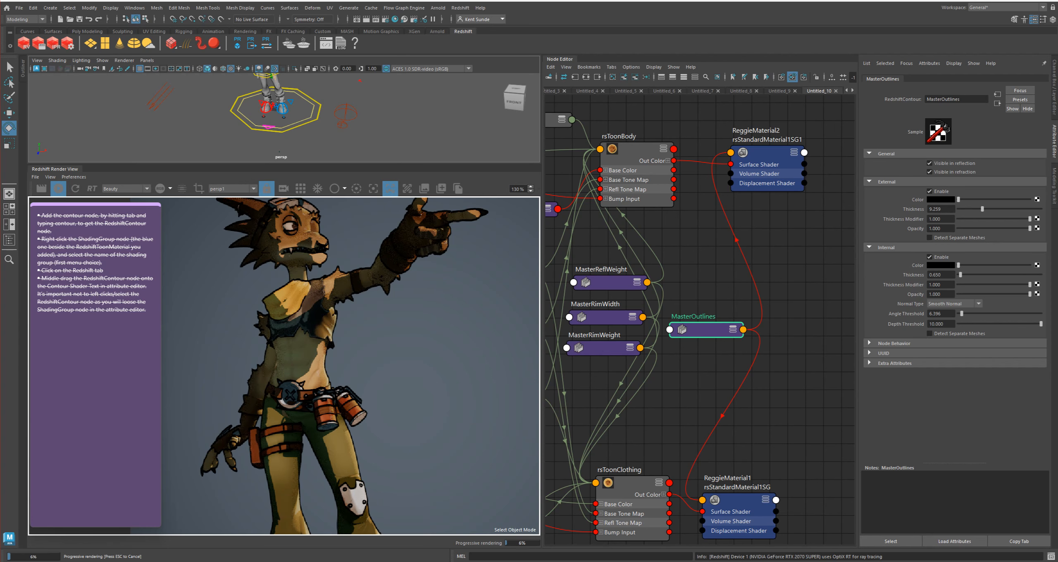
pyautogui.scroll(3, 284, 226)
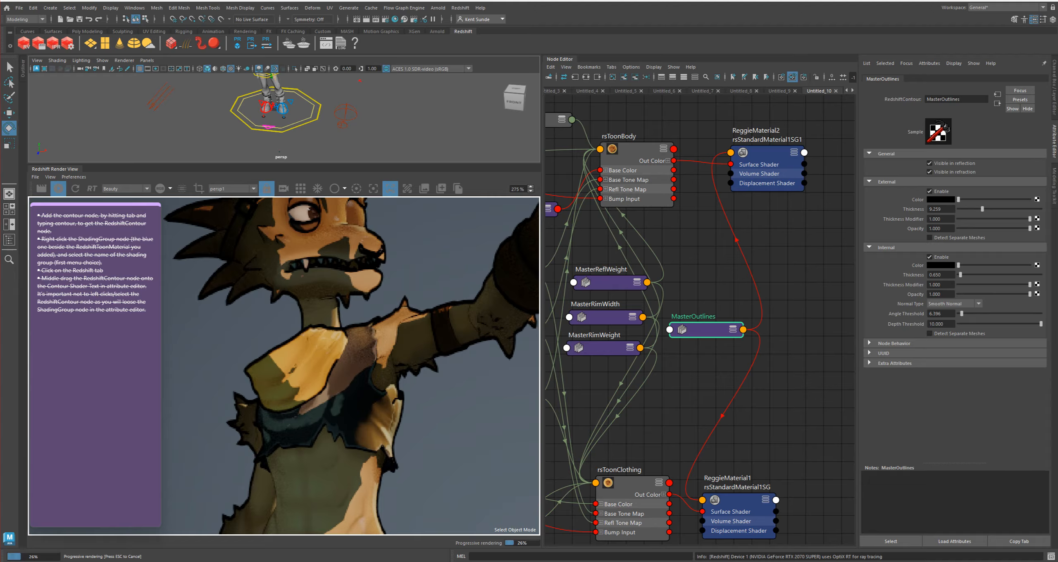
pyautogui.moveTo(962, 314); pyautogui.dragTo(961, 314)
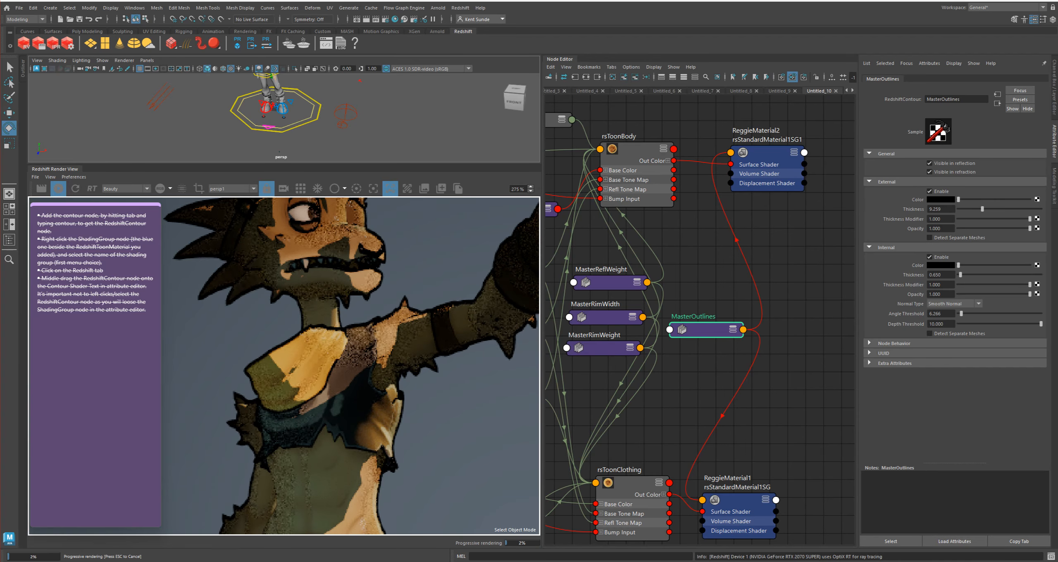
pyautogui.scroll(-4, 334, 404)
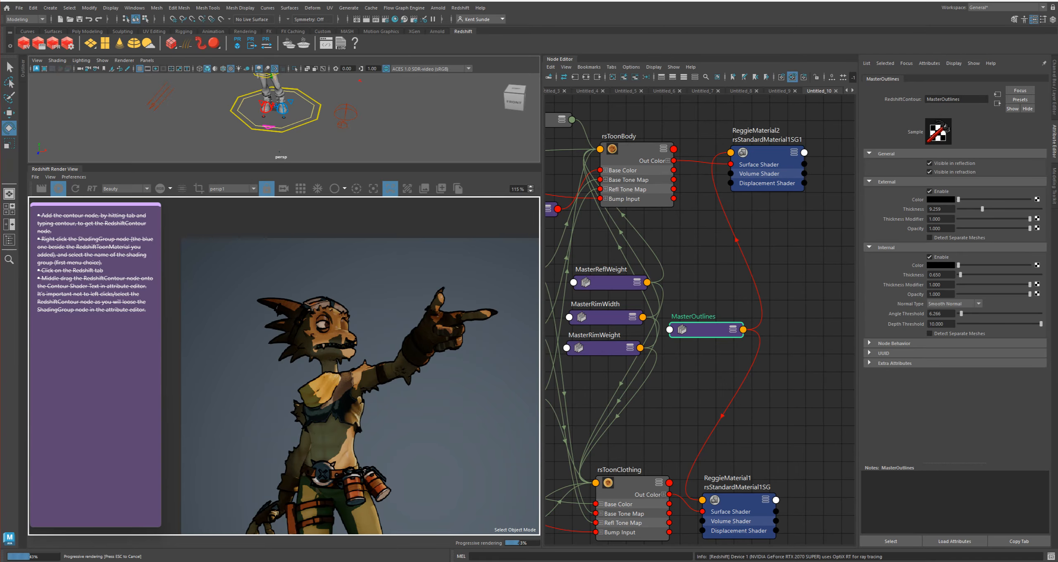
pyautogui.scroll(6, 331, 454)
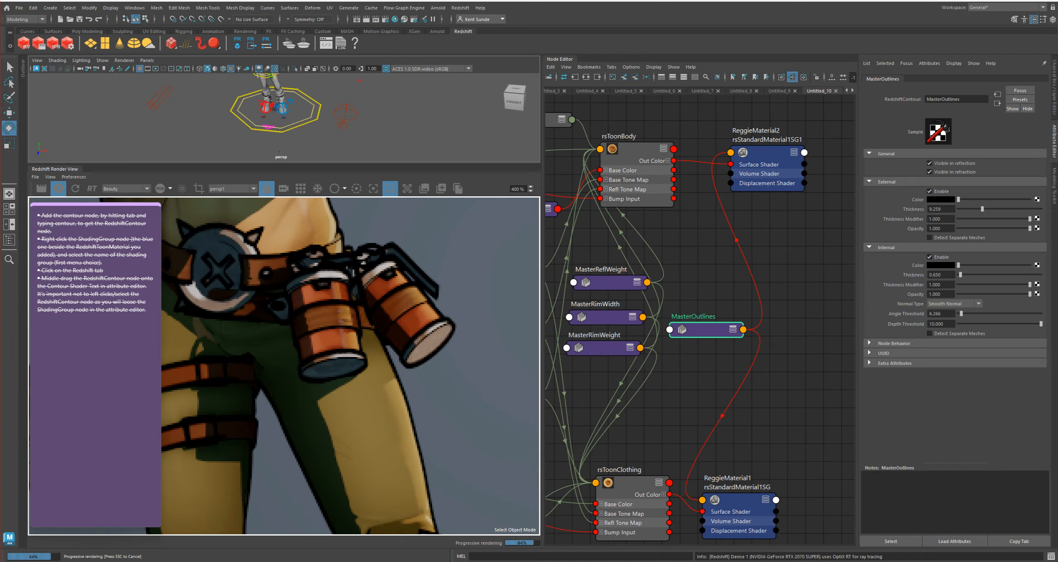
pyautogui.scroll(-3, 281, 413)
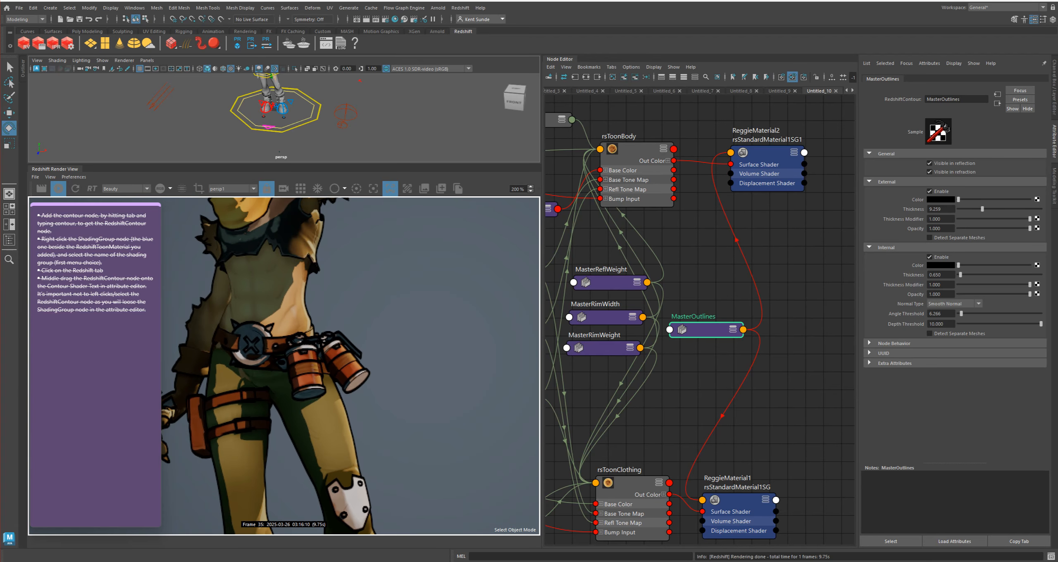
pyautogui.moveTo(289, 454); pyautogui.dragTo(330, 240, button='middle')
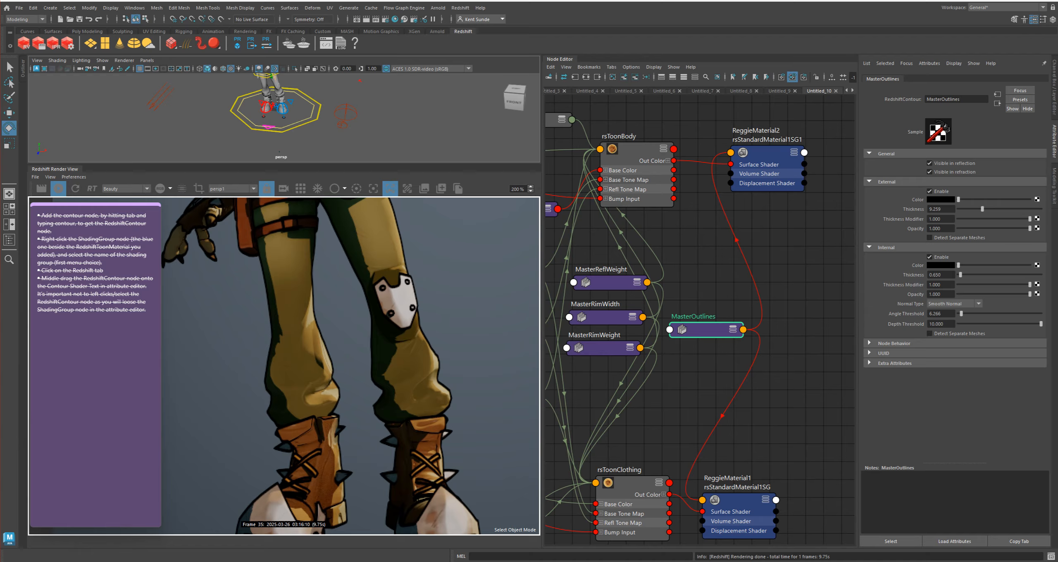
pyautogui.scroll(-2, 284, 366)
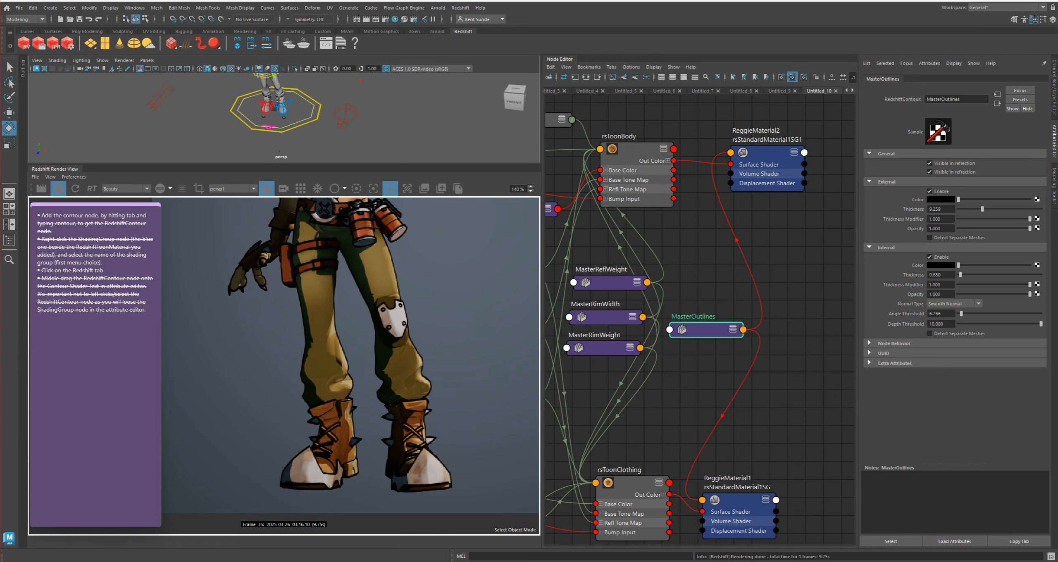
pyautogui.moveTo(330, 228); pyautogui.dragTo(300, 488, button='middle')
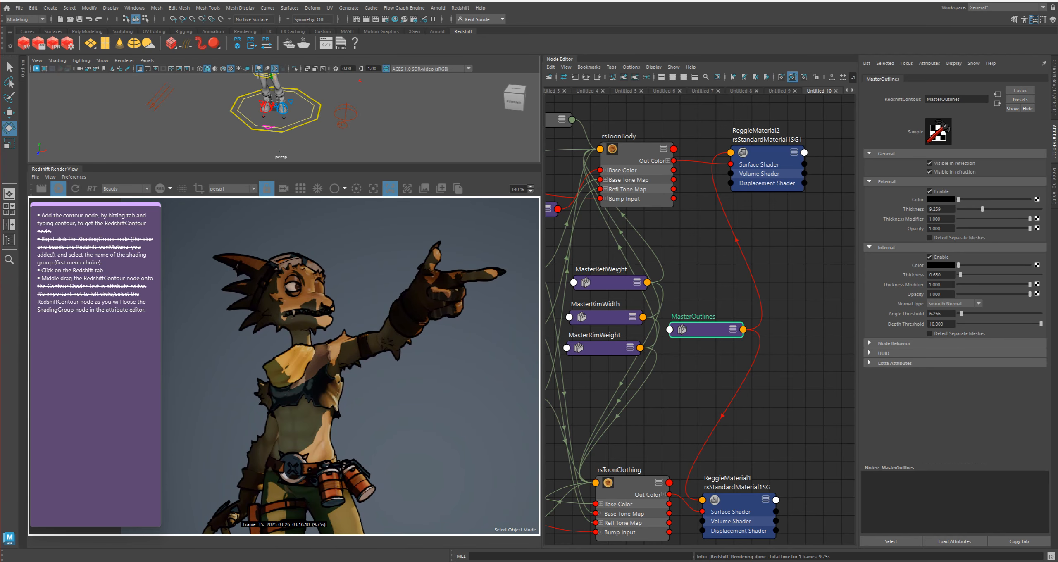
# Step: Set the Level of the body texture's rsColorCorrection1 node to about 1.200
pyautogui.keyDown('alt'); pyautogui.moveTo(661, 289); pyautogui.dragTo(830, 277, button='middle'); pyautogui.keyUp('alt')
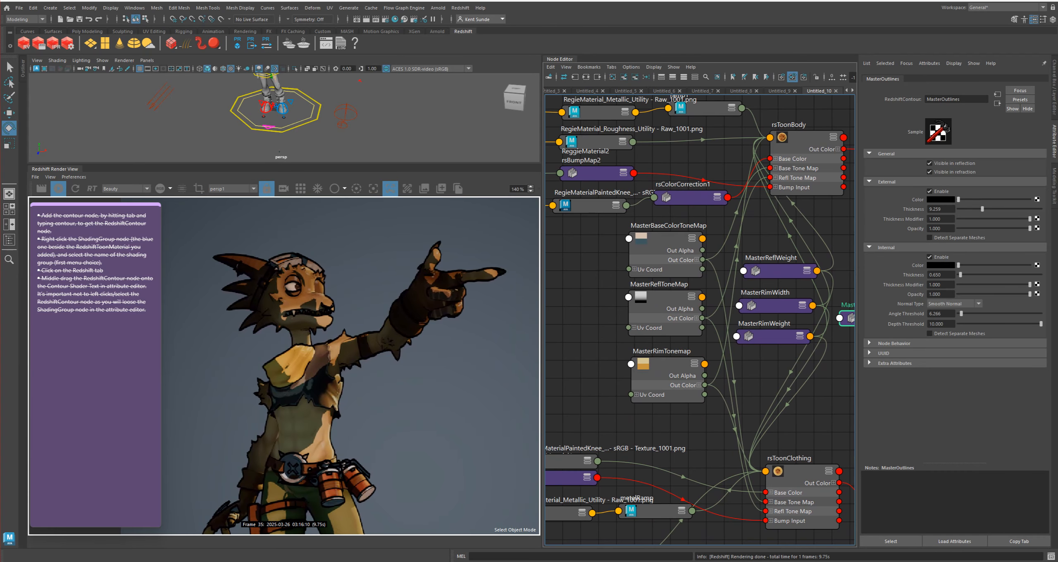
pyautogui.click(690, 197)
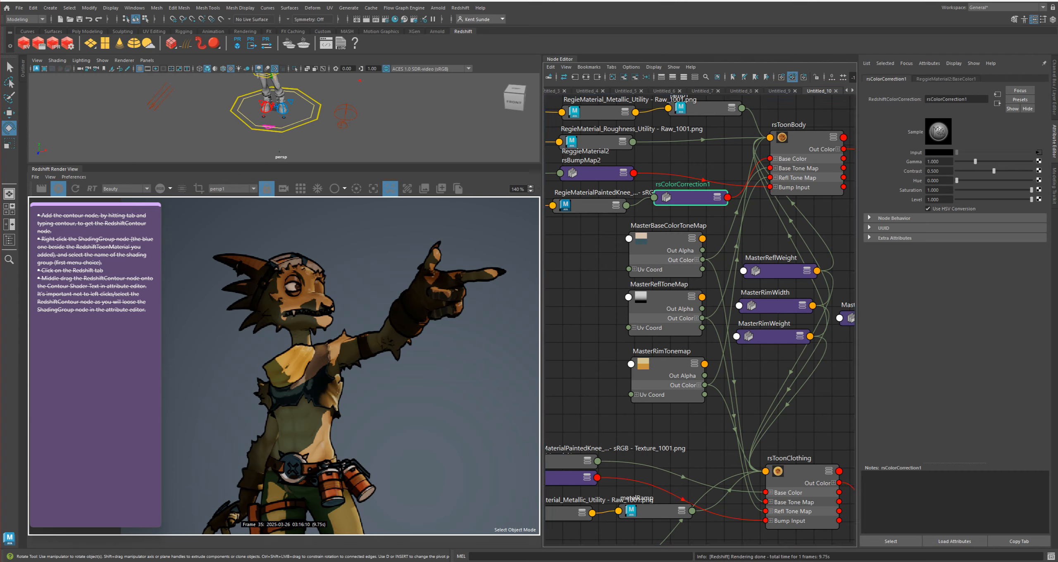
pyautogui.moveTo(994, 199); pyautogui.dragTo(1013, 199)
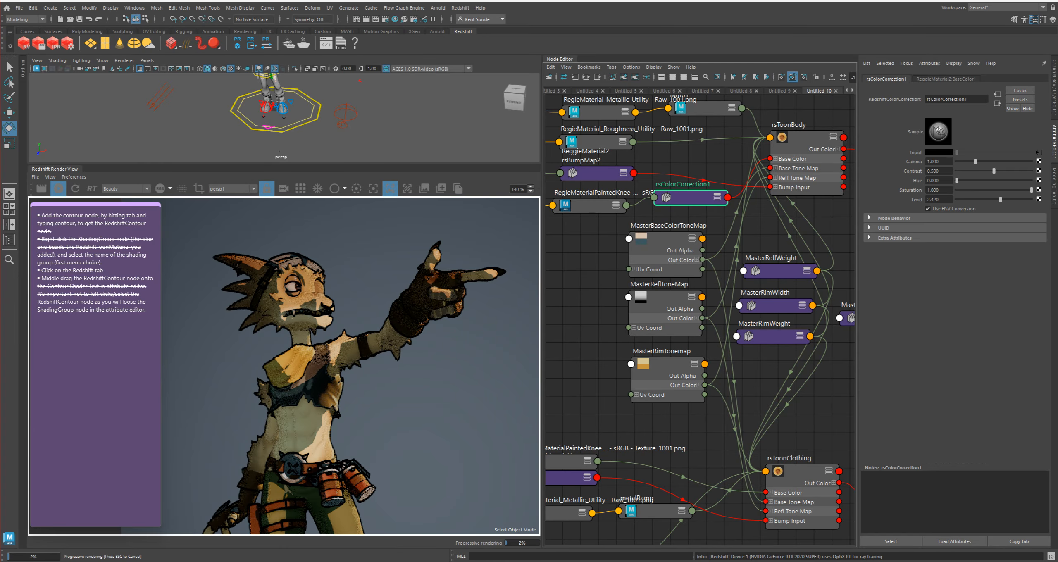
pyautogui.moveTo(1013, 199); pyautogui.dragTo(978, 199)
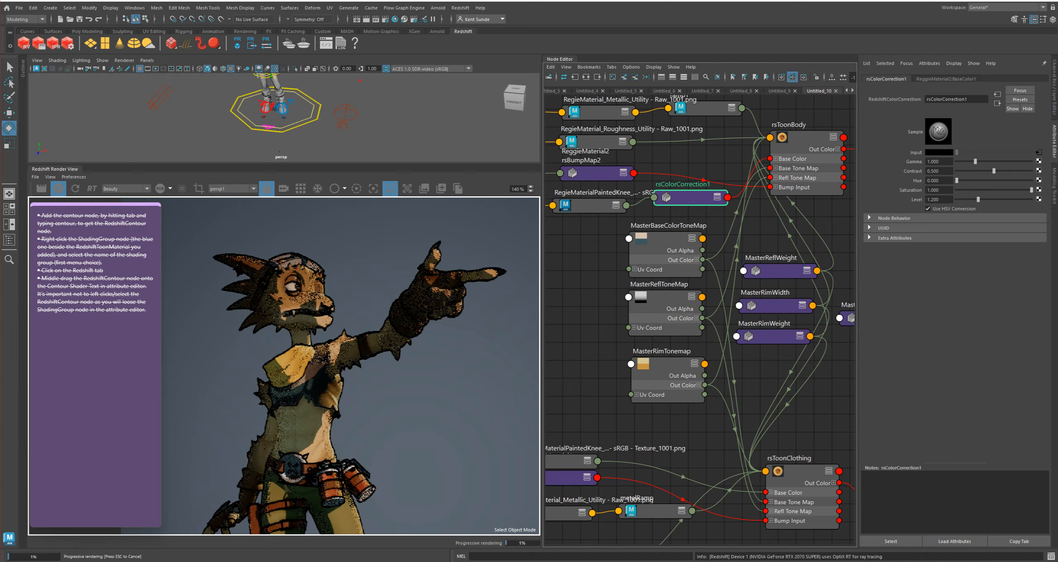
# Step: Raise the Contrast of the rsColorCorrection1 node to about 0.721
pyautogui.moveTo(993, 170); pyautogui.dragTo(1002, 171)
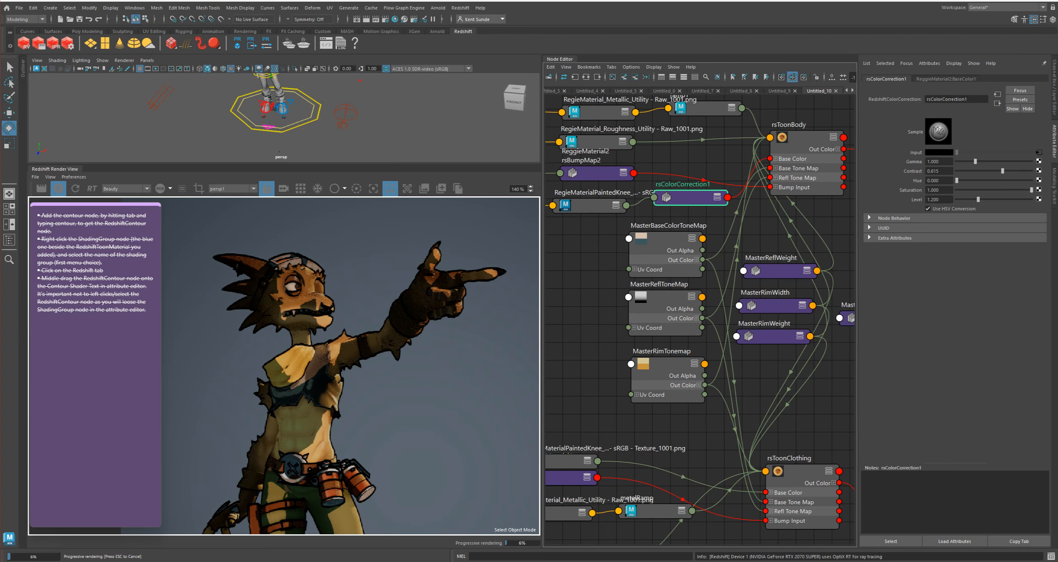
pyautogui.moveTo(1002, 171); pyautogui.dragTo(1003, 171)
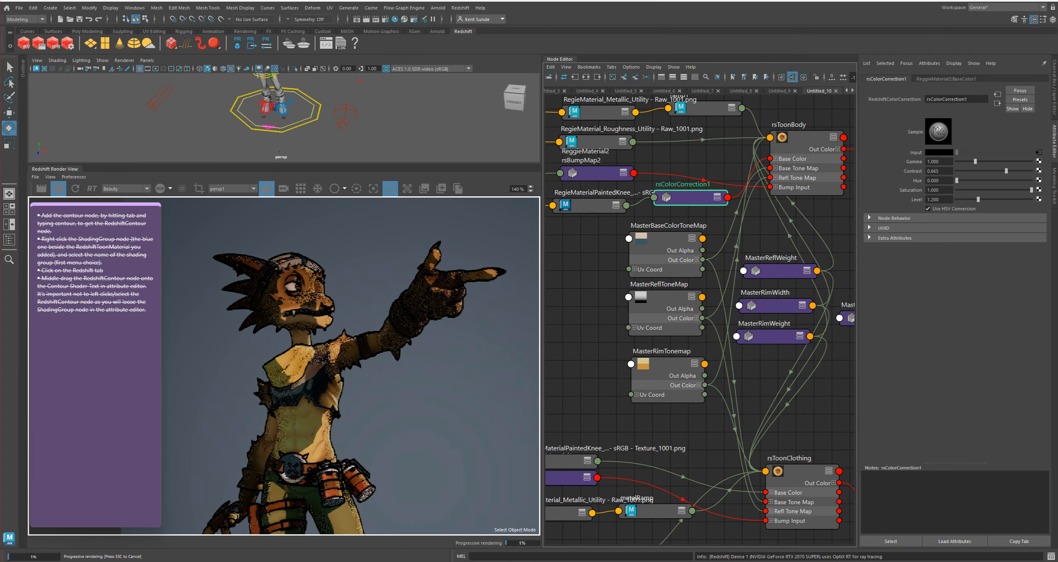
pyautogui.moveTo(1003, 171); pyautogui.dragTo(1010, 170)
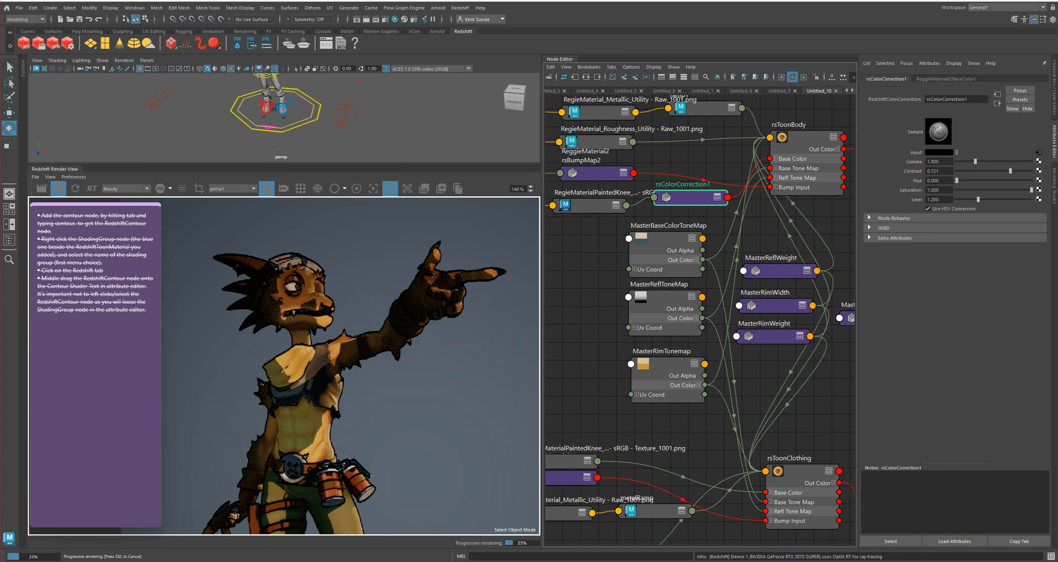
# Step: Raise the Level of the rsColorCorrection1 node to about 1.28 and lower its Saturation to about 0.93
pyautogui.moveTo(977, 199)
pyautogui.mouseDown()
pyautogui.moveTo(1008, 190)
pyautogui.moveTo(990, 189)
pyautogui.mouseUp()
pyautogui.scroll(-5, 593, 339)
pyautogui.scroll(-3, 378, 420)
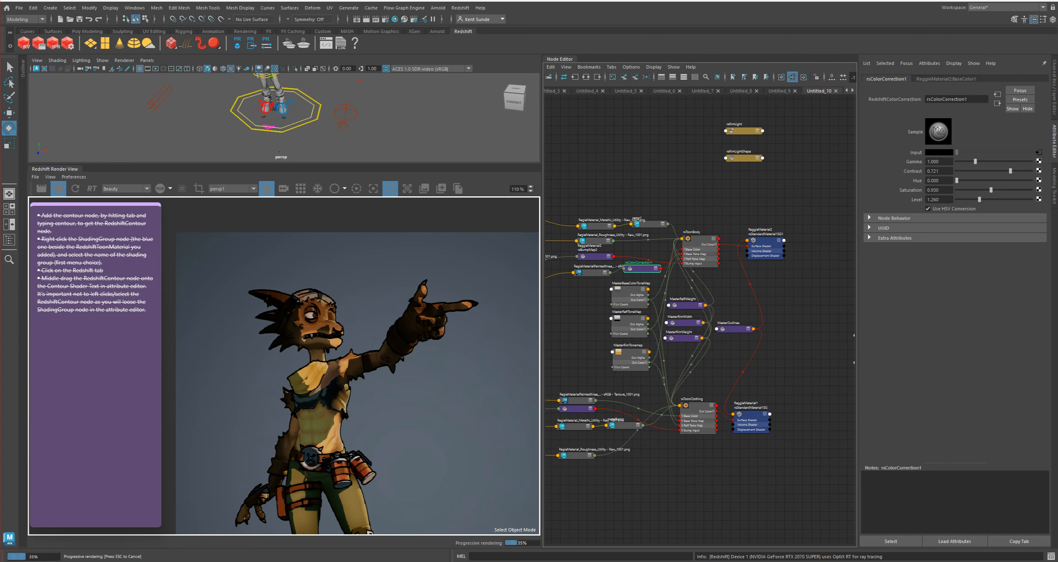
pyautogui.scroll(-1, 283, 366)
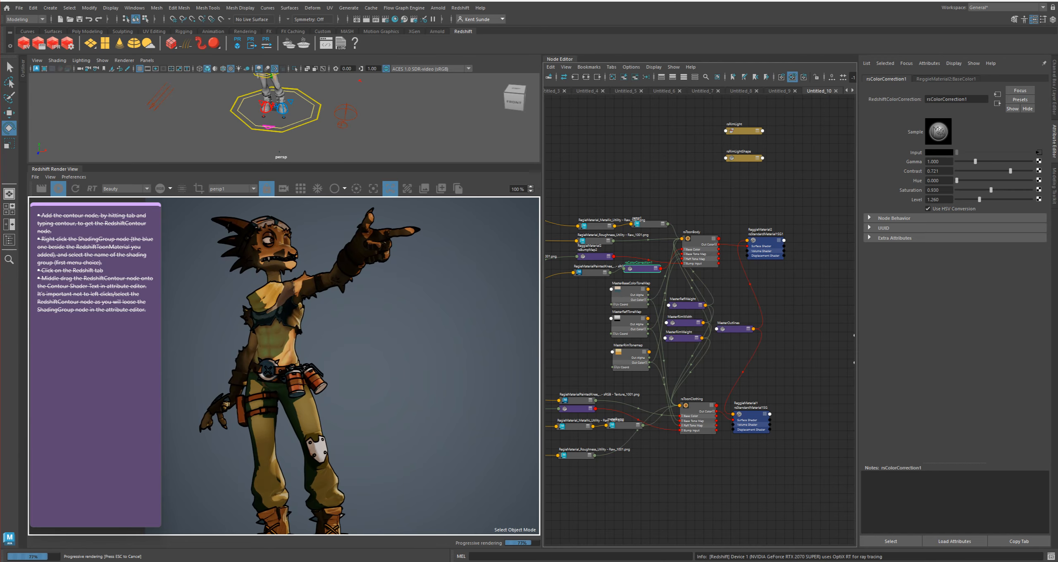
# Step: Reduce the external contour Thickness of the MasterOutlines node, trying 15 before settling on 12
pyautogui.click(735, 329)
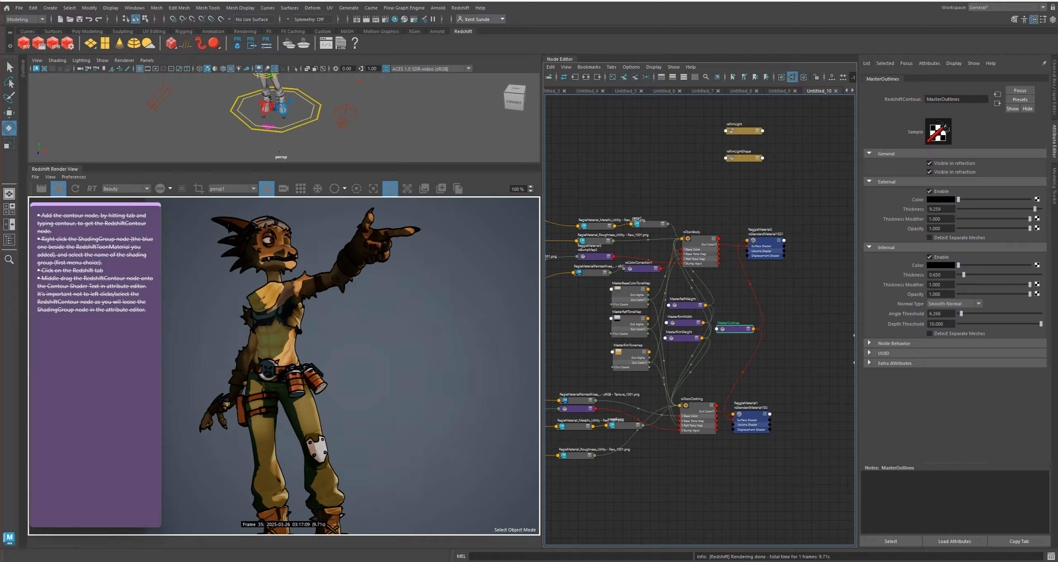
pyautogui.doubleClick(934, 209)
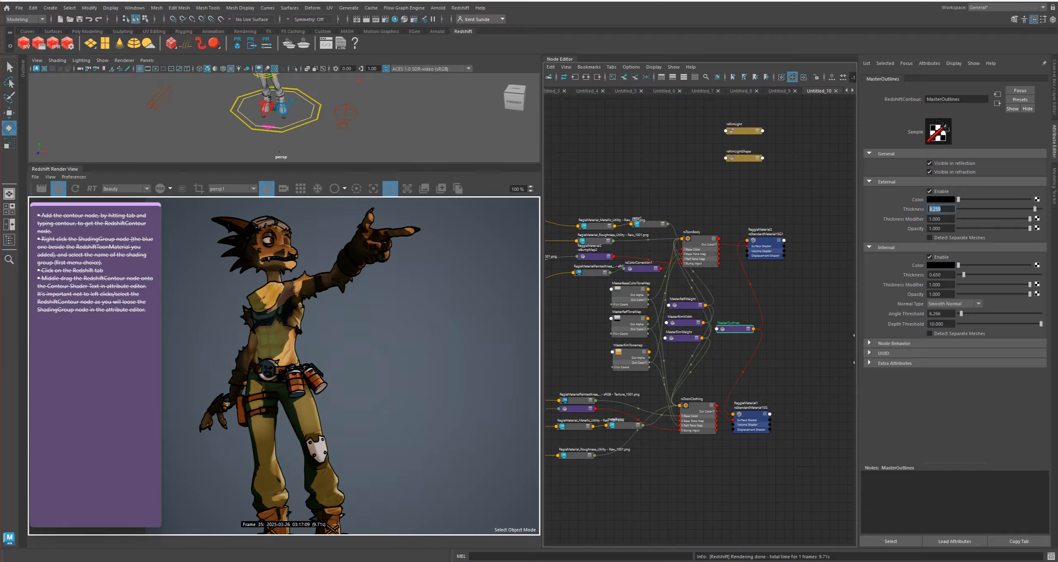
pyautogui.write('25')
pyautogui.press('Return')
pyautogui.write('15')
pyautogui.press('Tab')
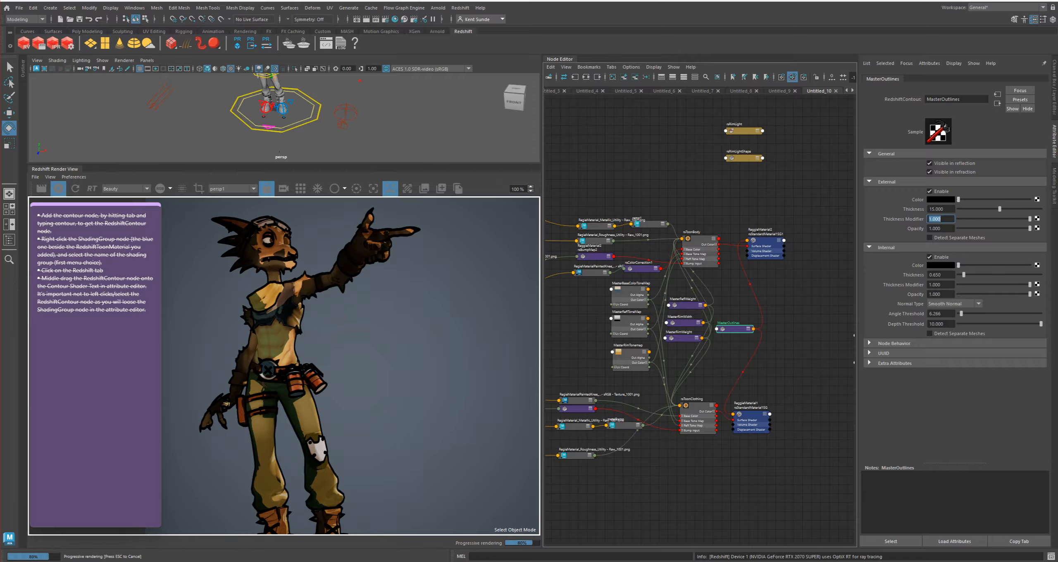
pyautogui.moveTo(945, 209); pyautogui.dragTo(927, 209)
pyautogui.write('12')
pyautogui.press('Tab')
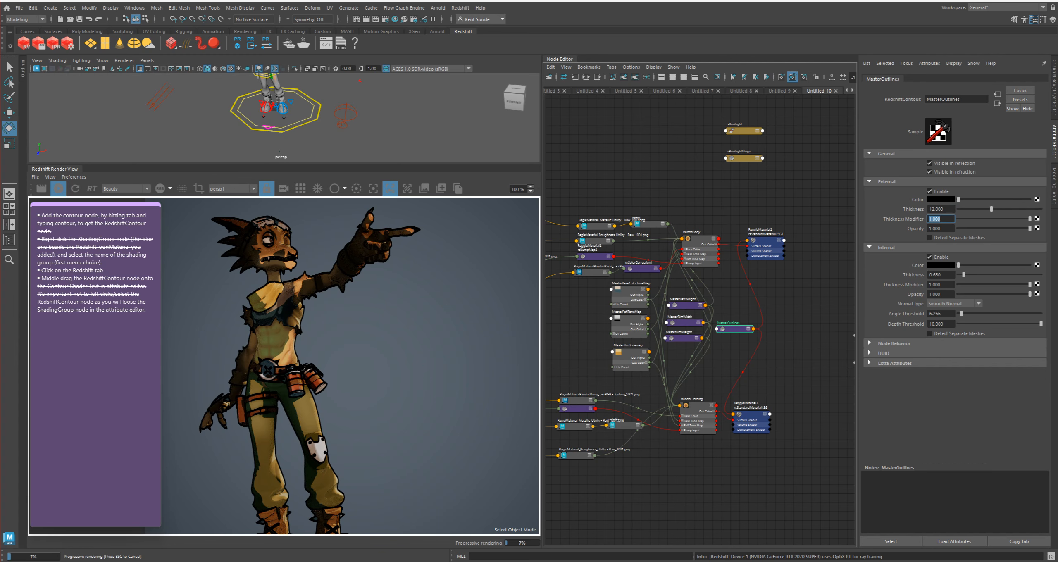
# Step: Shift the light stop of the MasterBaseColorToneMap ramp, testing about 0.624 before placing it at about 0.063
pyautogui.keyDown('alt'); pyautogui.moveTo(698, 314); pyautogui.dragTo(784, 299, button='middle'); pyautogui.keyUp('alt')
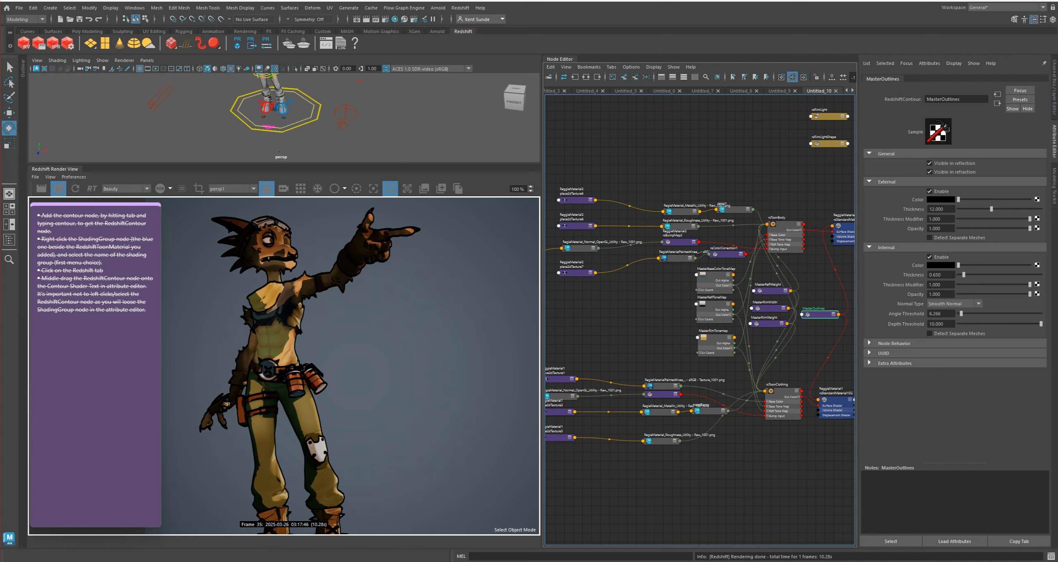
pyautogui.keyDown('alt'); pyautogui.moveTo(810, 337); pyautogui.dragTo(746, 347, button='middle'); pyautogui.keyUp('alt')
pyautogui.click(650, 285)
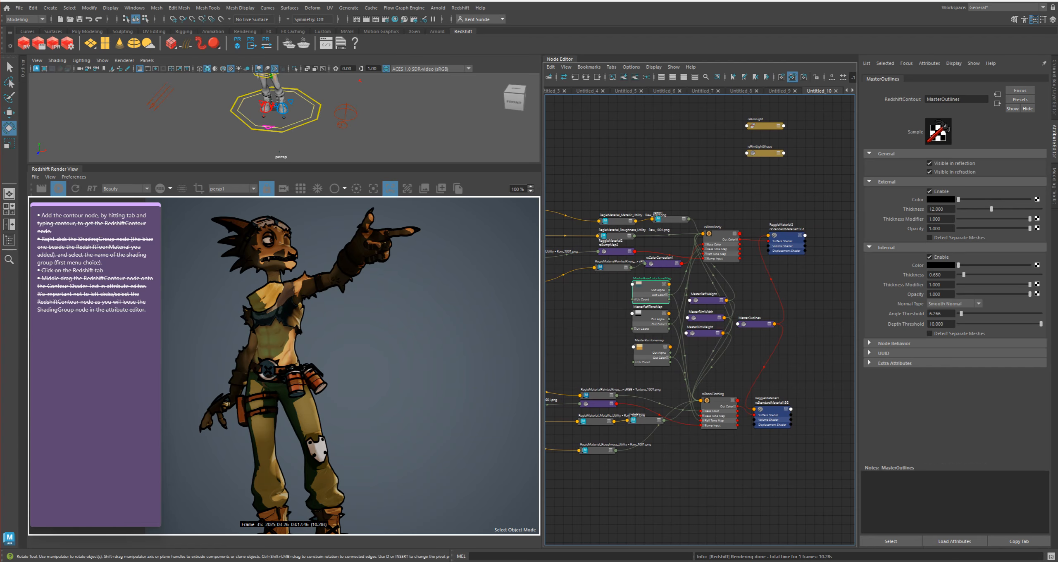
pyautogui.moveTo(944, 192); pyautogui.dragTo(887, 192)
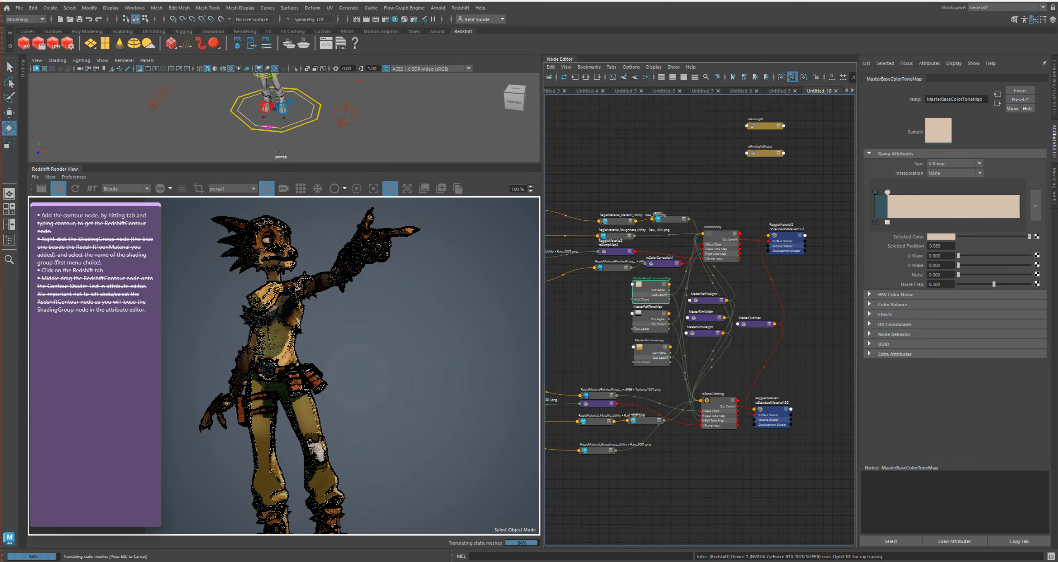
pyautogui.moveTo(887, 191); pyautogui.dragTo(885, 192)
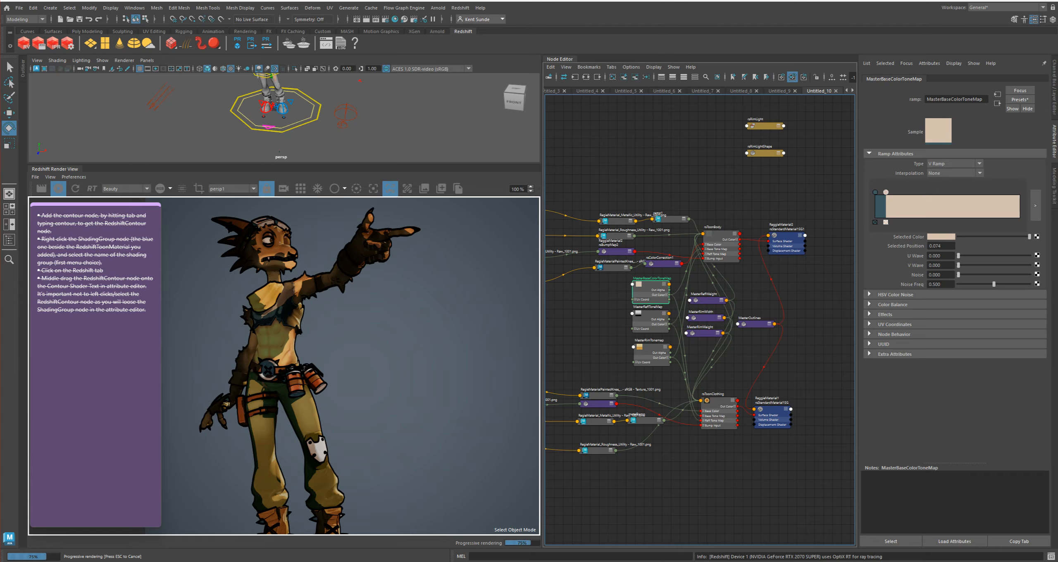
pyautogui.moveTo(885, 192); pyautogui.dragTo(965, 192)
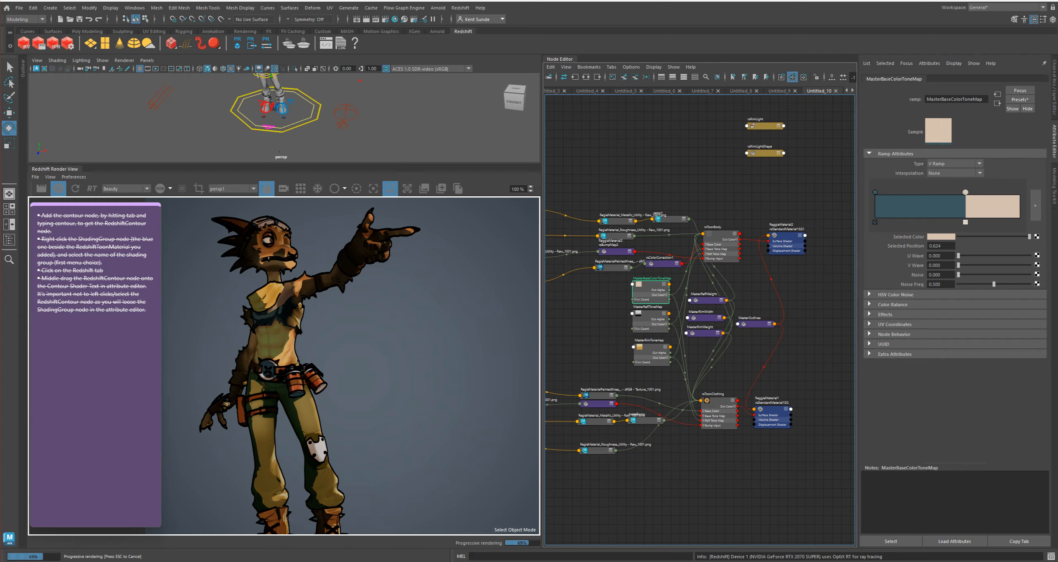
pyautogui.moveTo(965, 192); pyautogui.dragTo(883, 192)
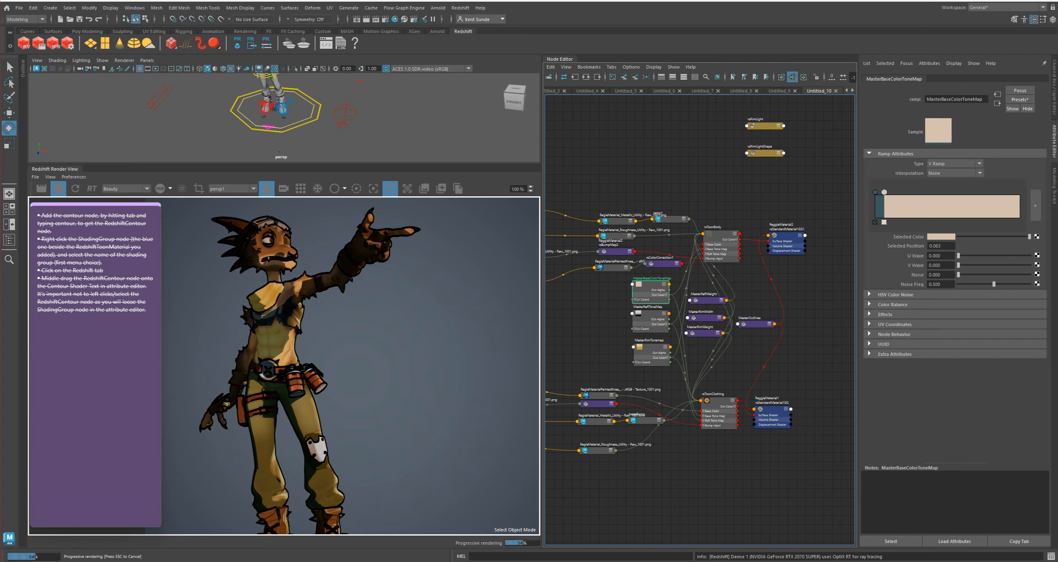
# Step: Set the base color ramp's Interpolation to Linear, with the teal stop at about 0.017 and the light stop at about 0.125
pyautogui.click(954, 173)
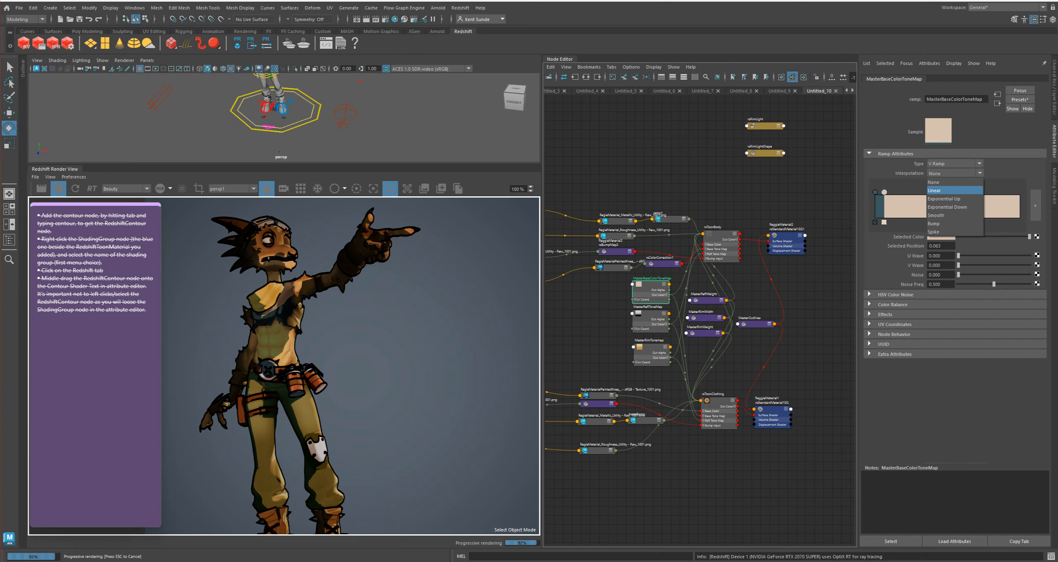
pyautogui.click(942, 190)
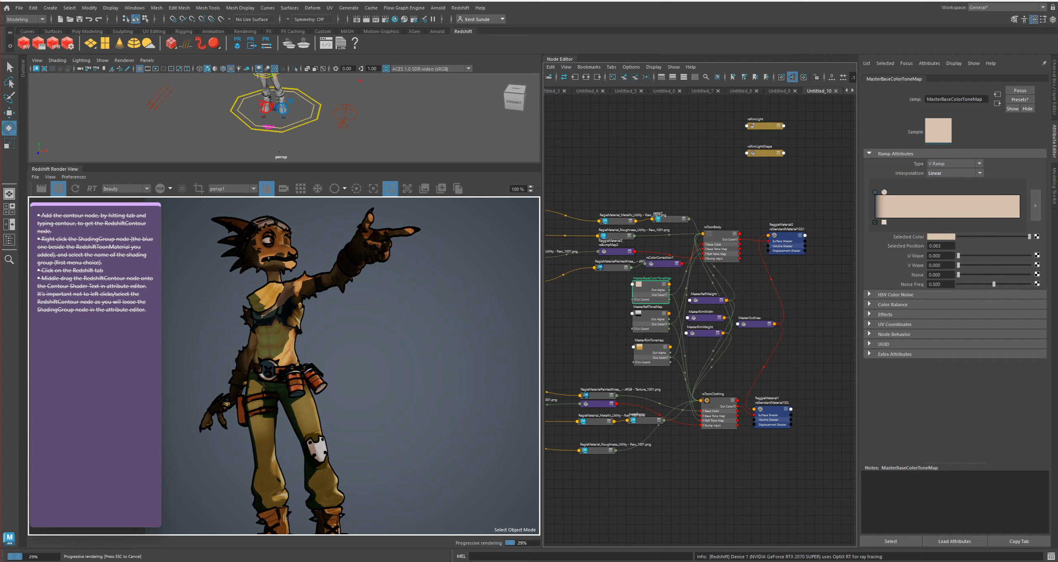
pyautogui.moveTo(875, 192); pyautogui.dragTo(877, 192)
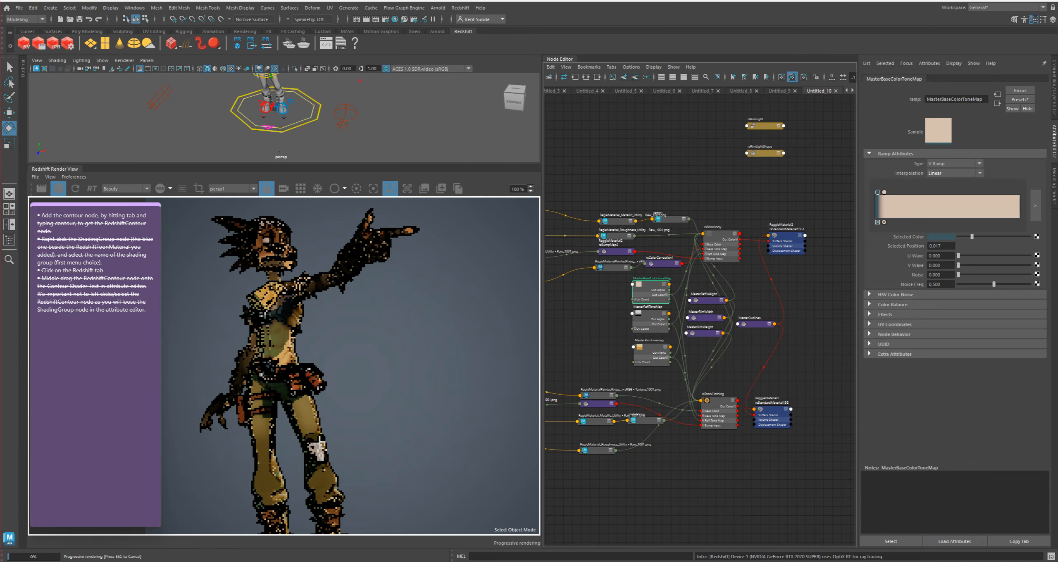
pyautogui.scroll(5, 290, 419)
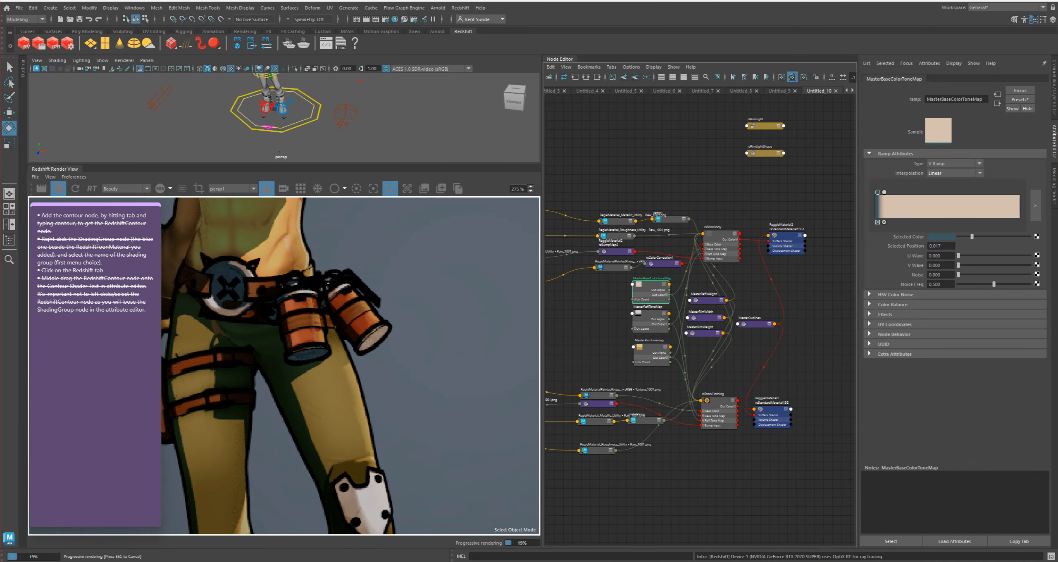
pyautogui.moveTo(884, 193); pyautogui.dragTo(893, 192)
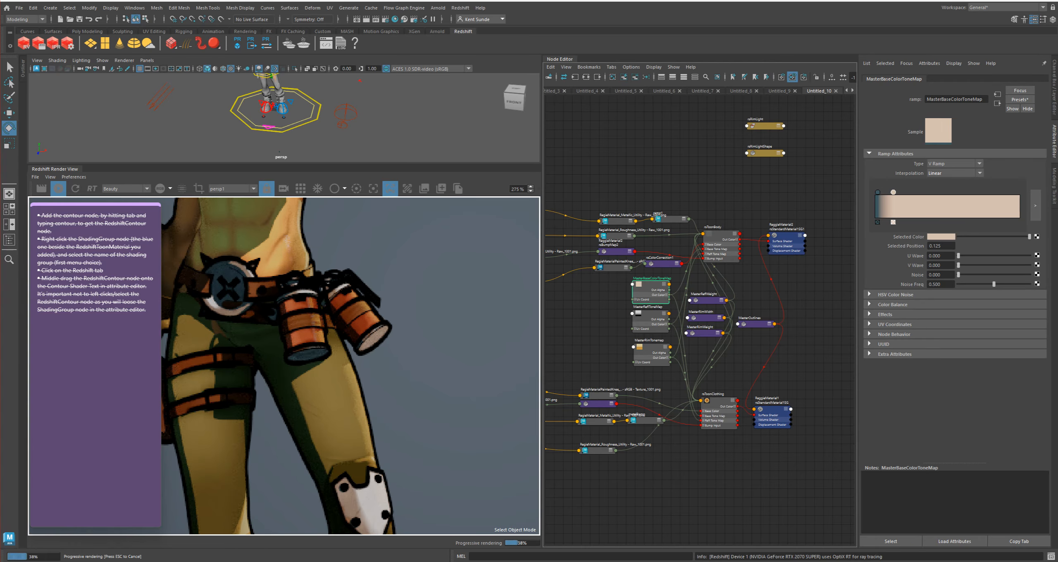
# Step: Move the base color ramp's light stop to about 0.866 and its teal stop close to the middle of the ramp
pyautogui.moveTo(893, 192); pyautogui.dragTo(987, 192)
pyautogui.click(877, 192)
pyautogui.moveTo(877, 192); pyautogui.dragTo(1000, 192)
pyautogui.scroll(5, 647, 296)
pyautogui.scroll(-5, 647, 295)
pyautogui.scroll(-3, 284, 365)
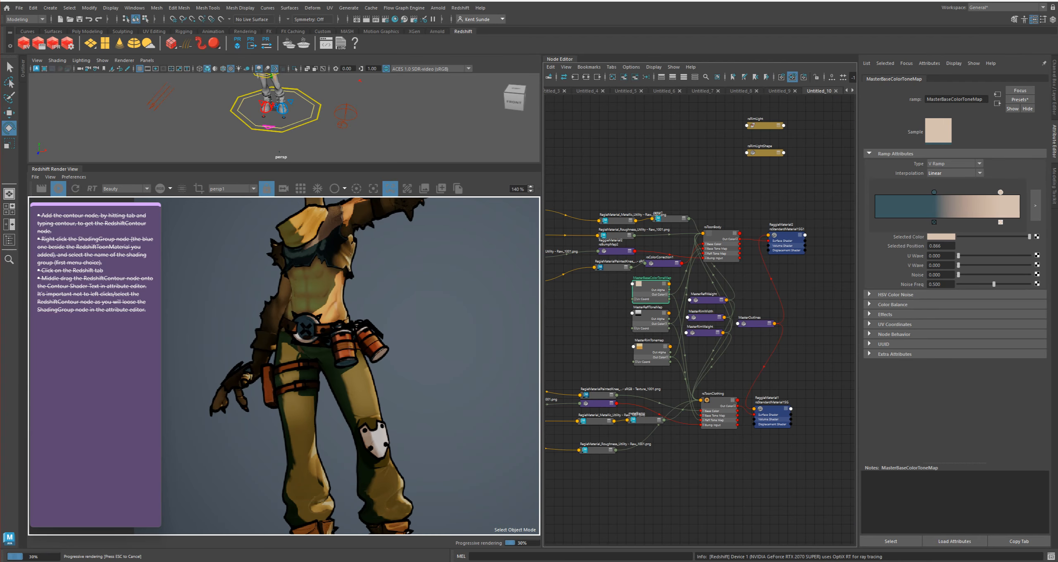
# Step: Move the teal stop closer to the light stop and add a near-black stop at about 0.211
pyautogui.click(934, 192)
pyautogui.moveTo(934, 192); pyautogui.dragTo(962, 192)
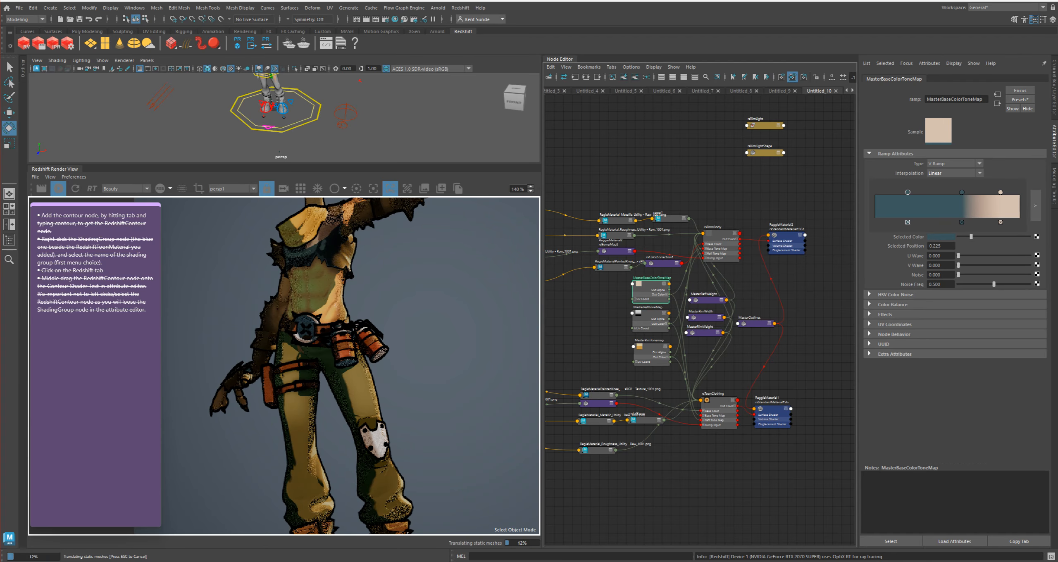
pyautogui.click(907, 207)
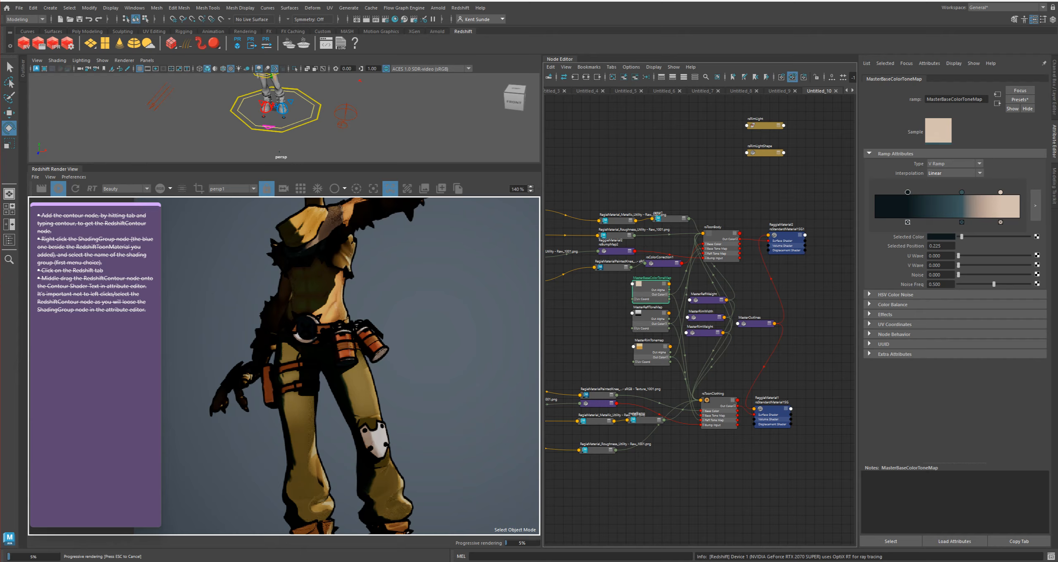
pyautogui.moveTo(907, 192)
pyautogui.mouseDown()
pyautogui.moveTo(932, 192)
pyautogui.moveTo(905, 192)
pyautogui.mouseUp()
# Step: Add two more teal stops to the base color ramp, one at about 0.393, testing Interpolation None before returning to Linear
pyautogui.click(954, 173)
pyautogui.click(933, 182)
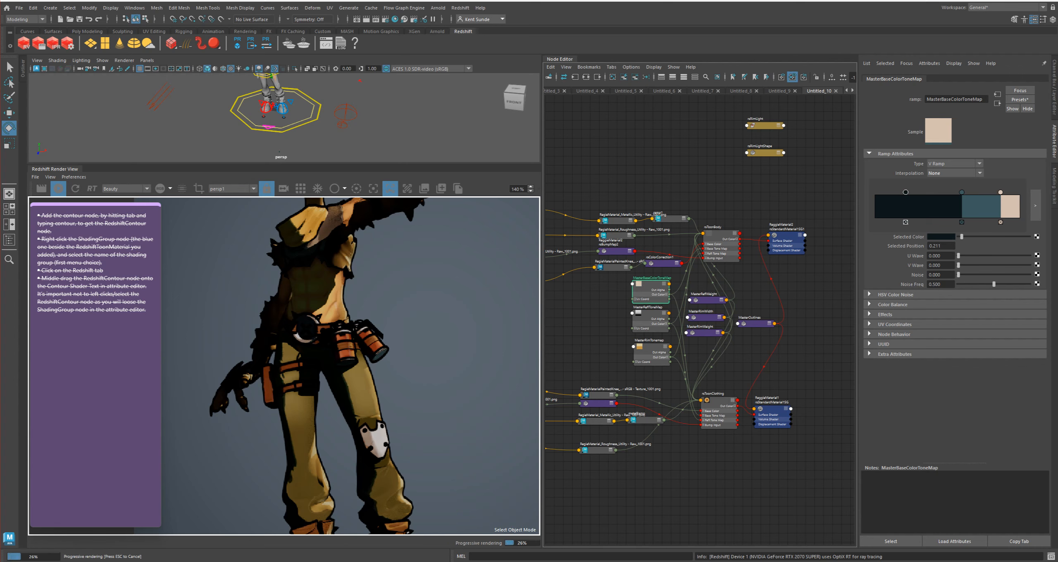
pyautogui.click(986, 204)
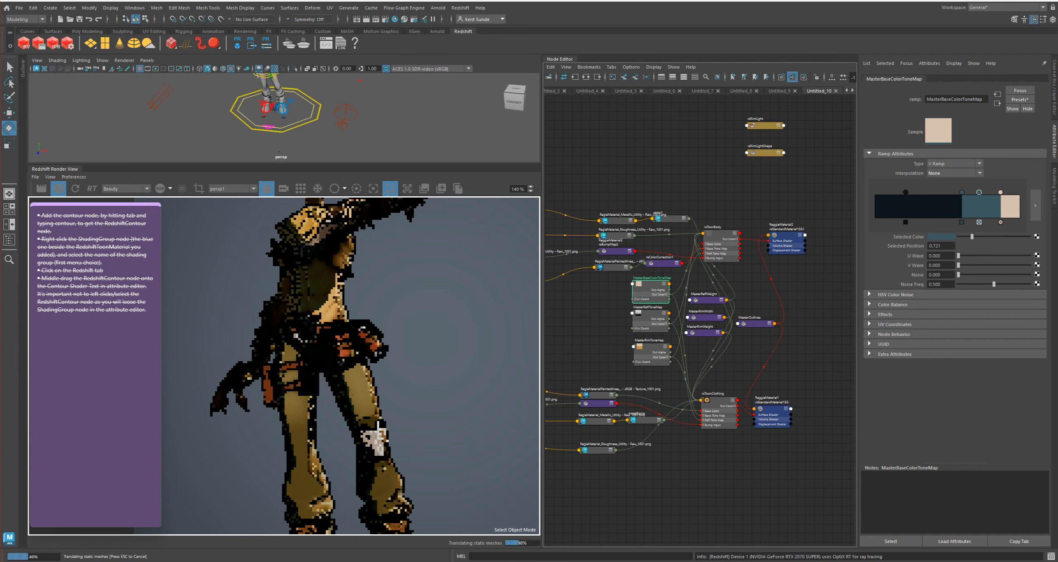
pyautogui.moveTo(961, 192); pyautogui.dragTo(950, 192)
pyautogui.click(952, 173)
pyautogui.click(946, 191)
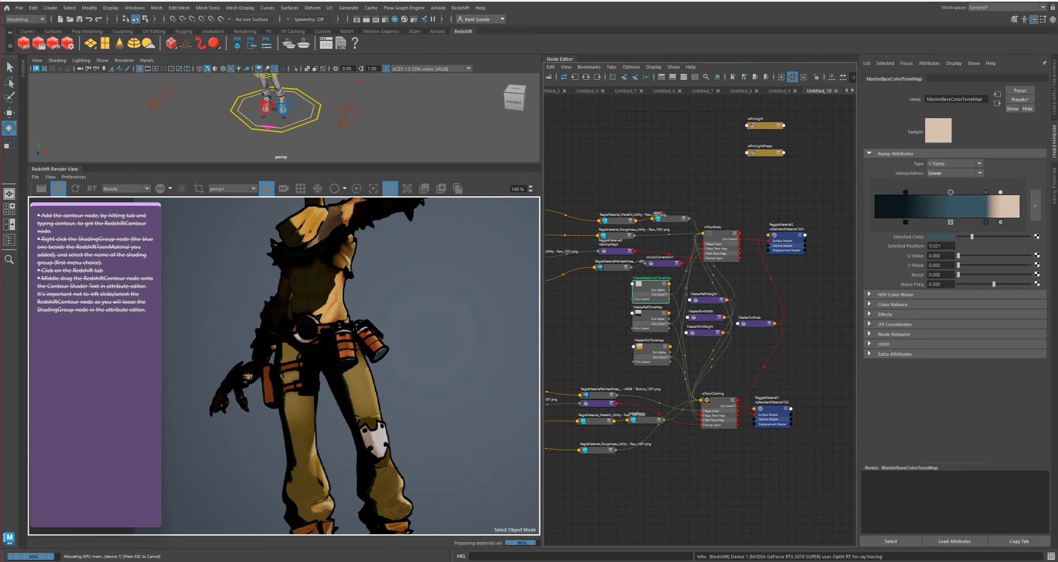
pyautogui.moveTo(951, 192); pyautogui.dragTo(932, 191)
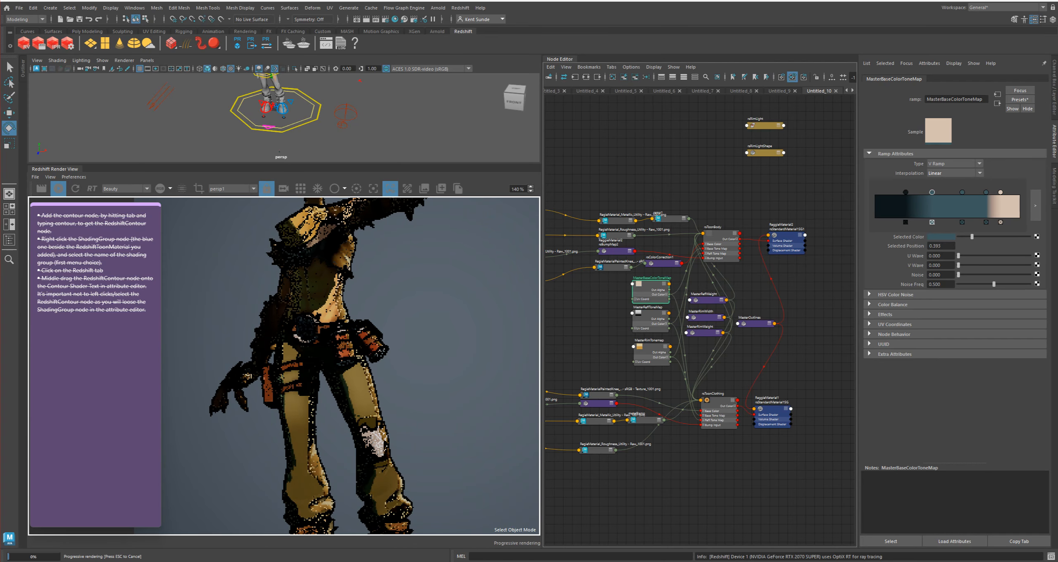
# Step: Move the ramp's near-black stop to about 0.046 and delete the teal stop nearest the light stop
pyautogui.scroll(2, 355, 393)
pyautogui.scroll(2, 347, 368)
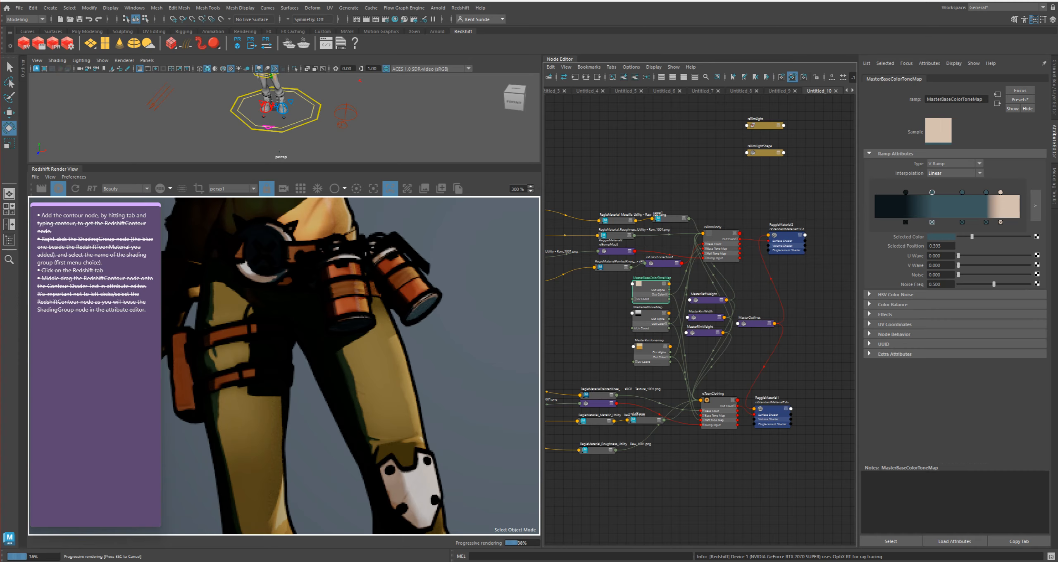
pyautogui.moveTo(905, 192); pyautogui.dragTo(882, 192)
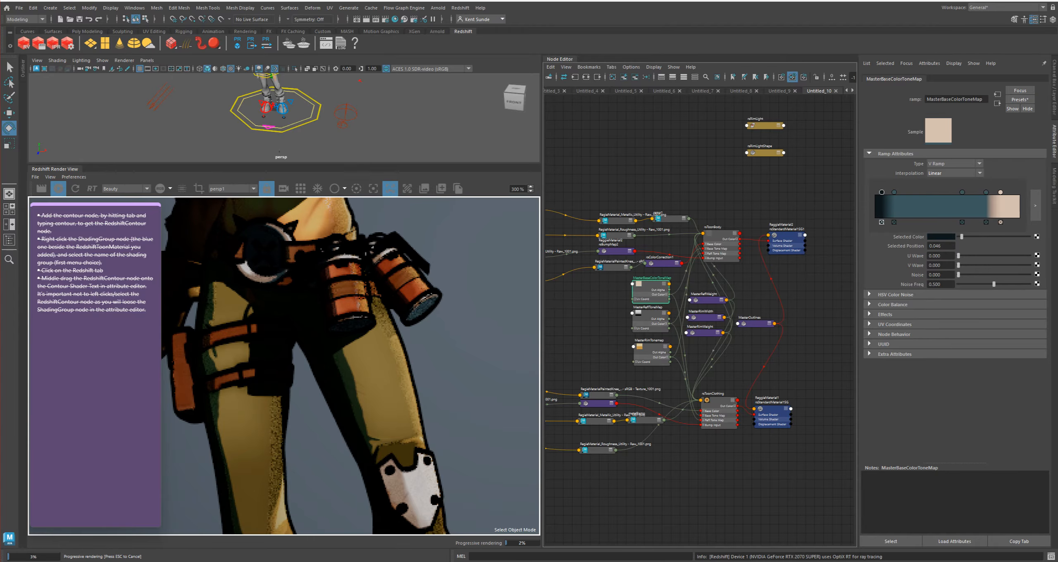
pyautogui.click(985, 222)
# Step: Tighten the shadow transition by moving the light stop to about 0.376 and the teal stop before it to about 0.211
pyautogui.moveTo(962, 192); pyautogui.dragTo(925, 192)
pyautogui.moveTo(1000, 192); pyautogui.dragTo(960, 192)
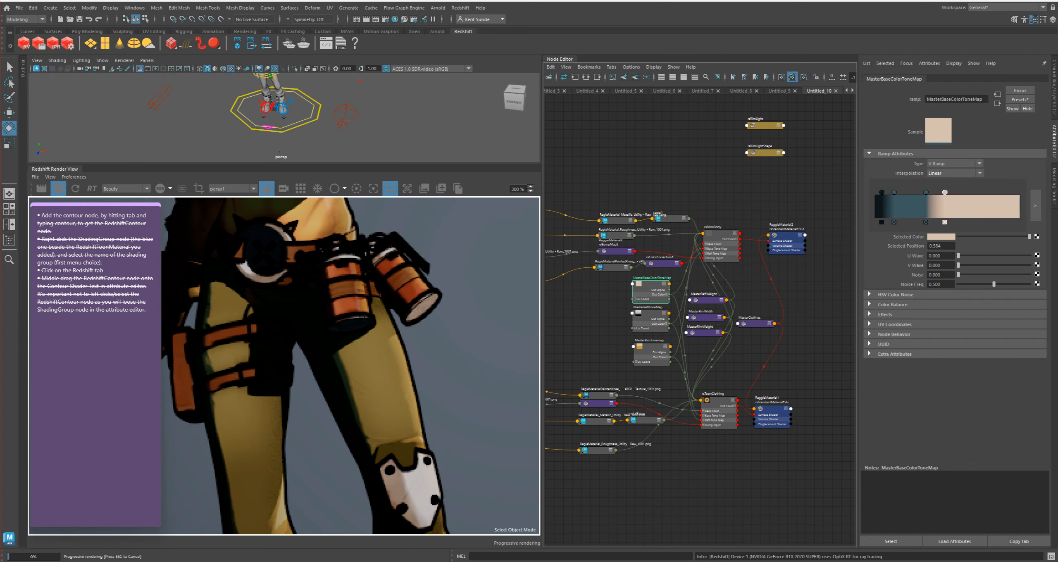
pyautogui.moveTo(961, 192); pyautogui.dragTo(937, 192)
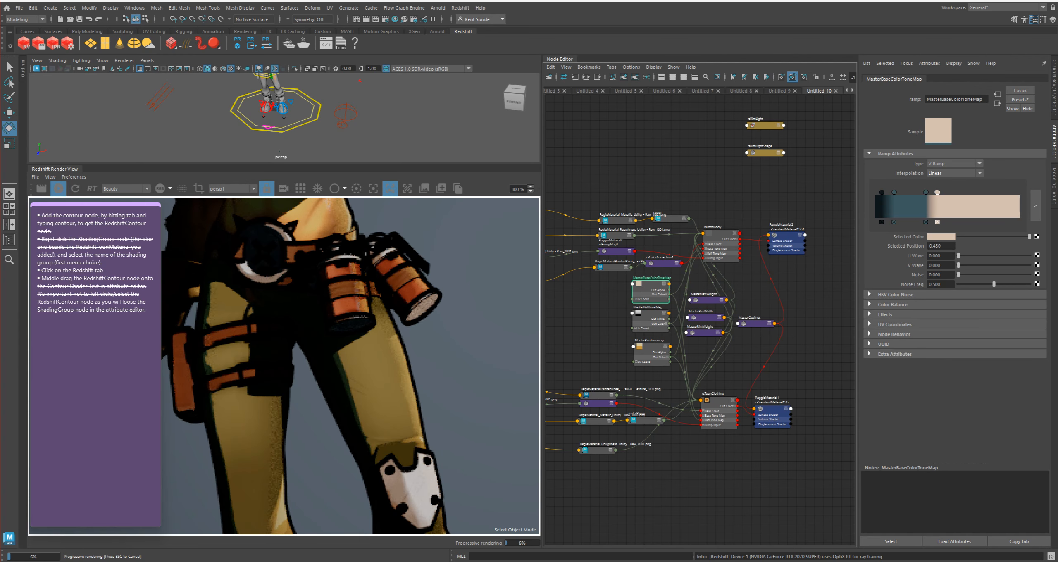
pyautogui.moveTo(925, 192); pyautogui.dragTo(905, 191)
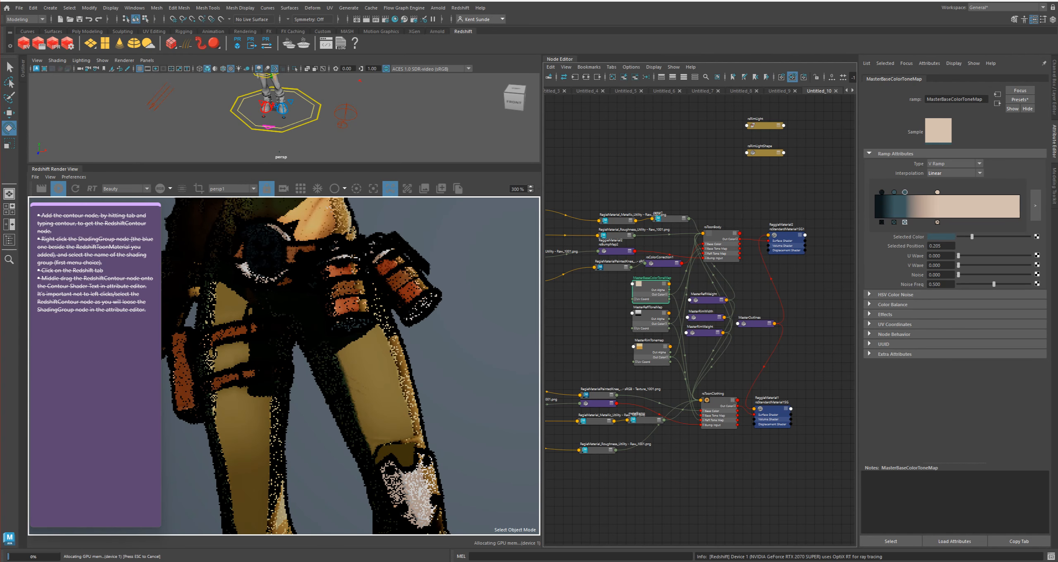
pyautogui.moveTo(937, 192); pyautogui.dragTo(929, 192)
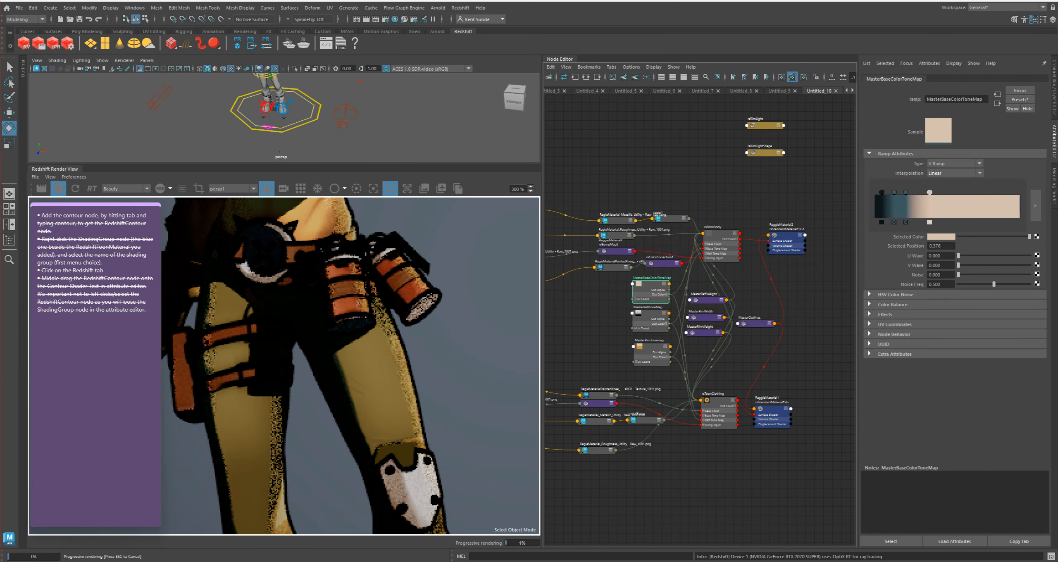
pyautogui.scroll(-2, 284, 365)
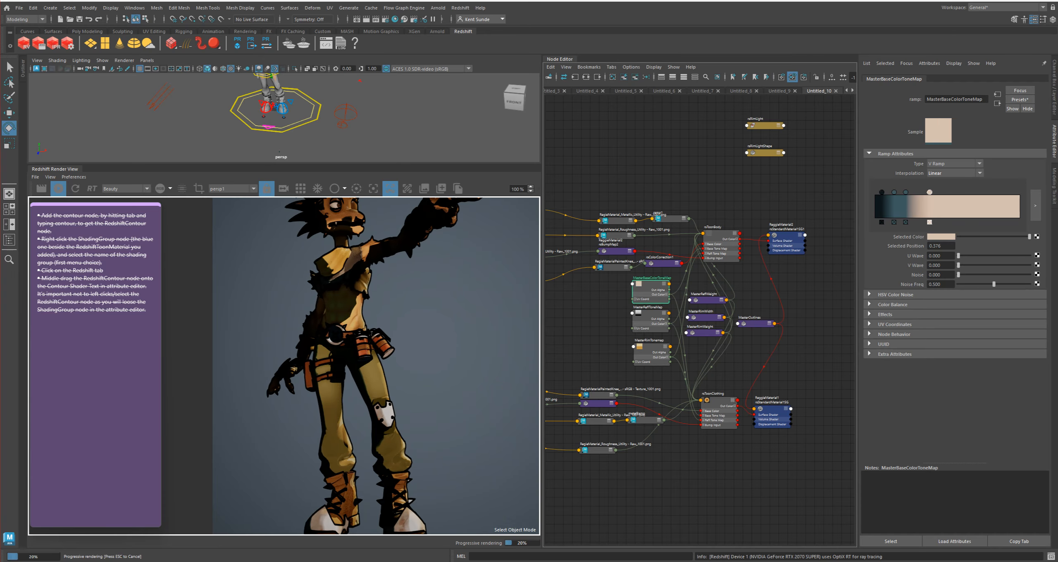
# Step: Brighten the ramp's near-black stop slightly, and lighten the teal stops at about 0.211 and 0.131
pyautogui.click(881, 191)
pyautogui.moveTo(961, 237); pyautogui.dragTo(970, 236)
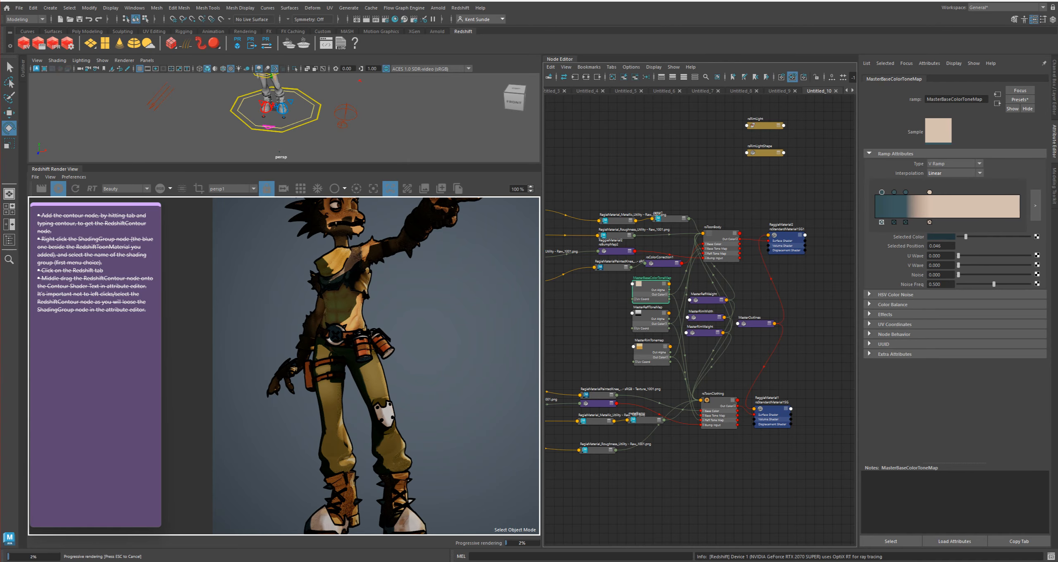
pyautogui.click(905, 191)
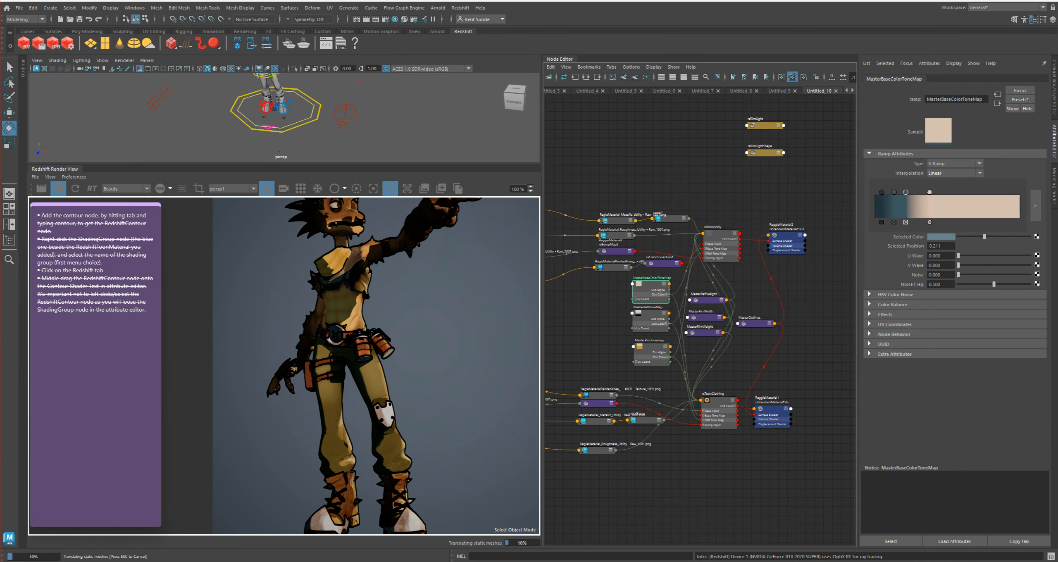
pyautogui.click(894, 191)
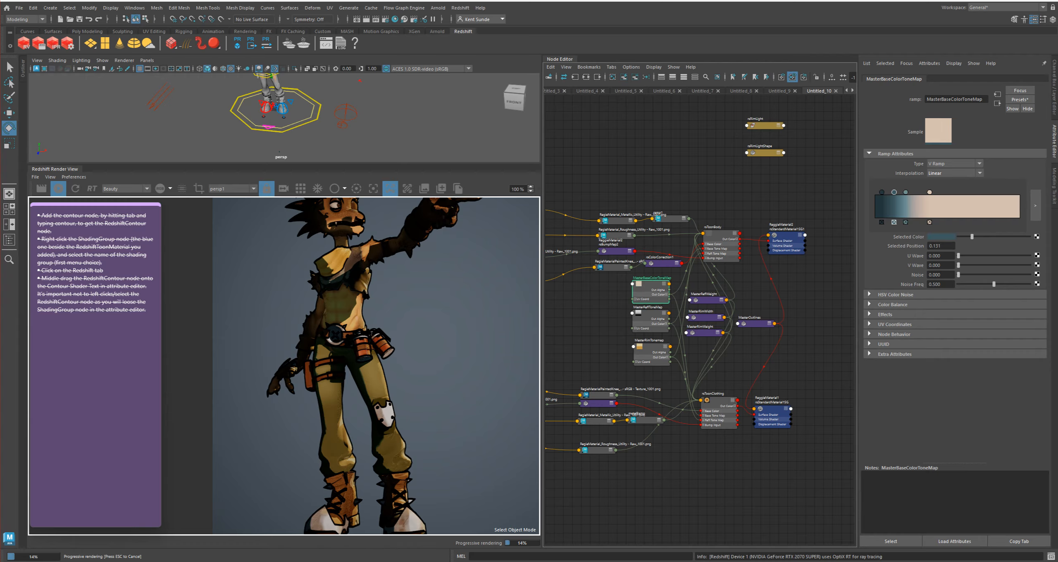
pyautogui.moveTo(971, 236); pyautogui.dragTo(975, 237)
pyautogui.scroll(-1, 284, 365)
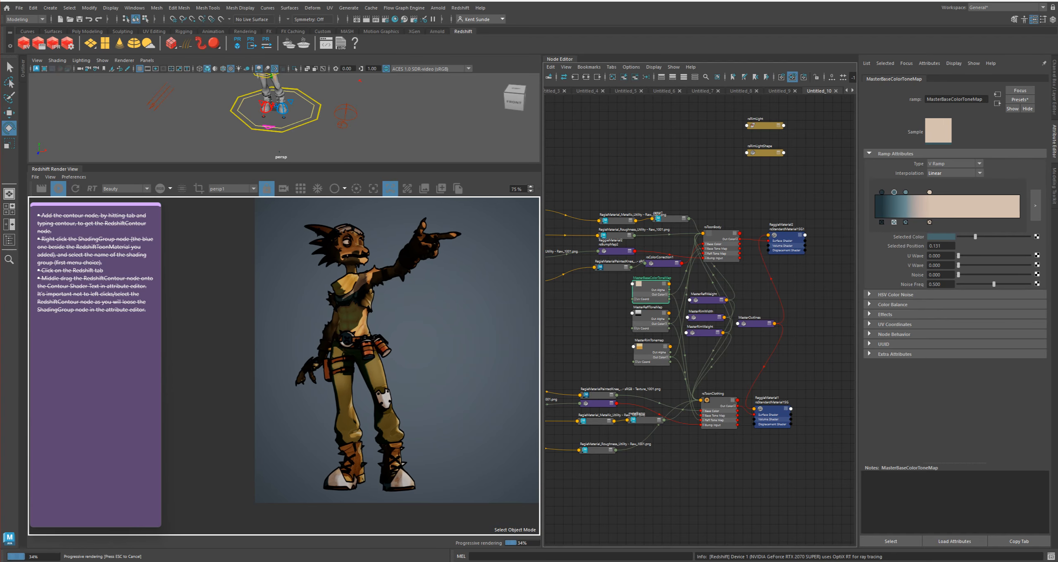